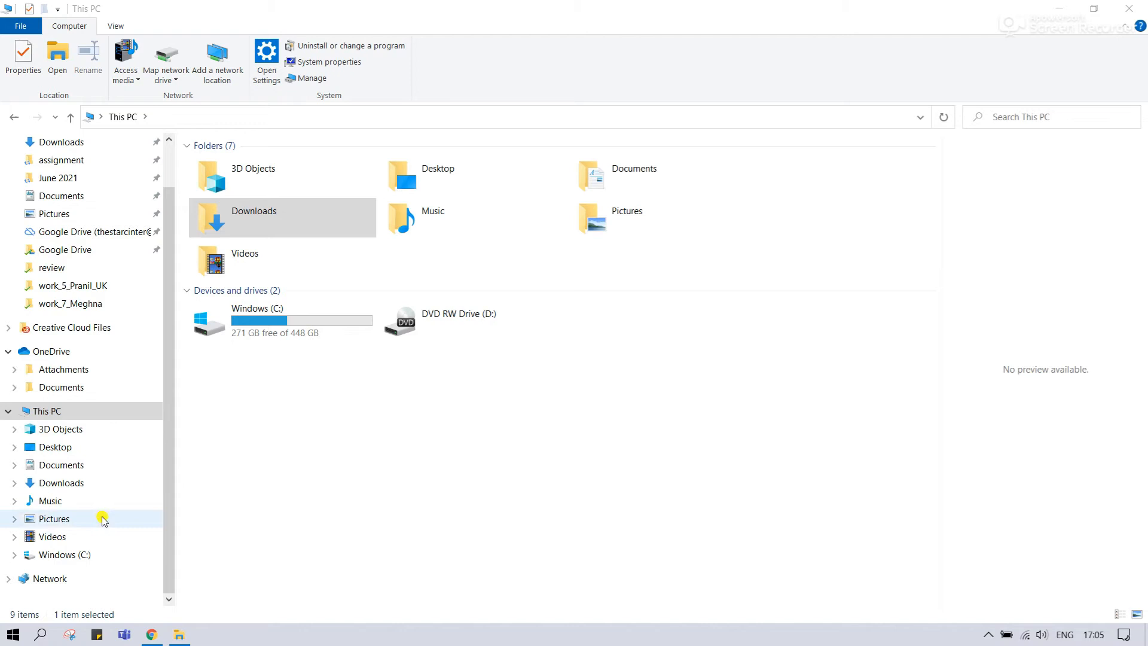
Open the computer's management console from This PC and show Disk Management.
{"action": "right_click", "coordinate": [47, 411]}
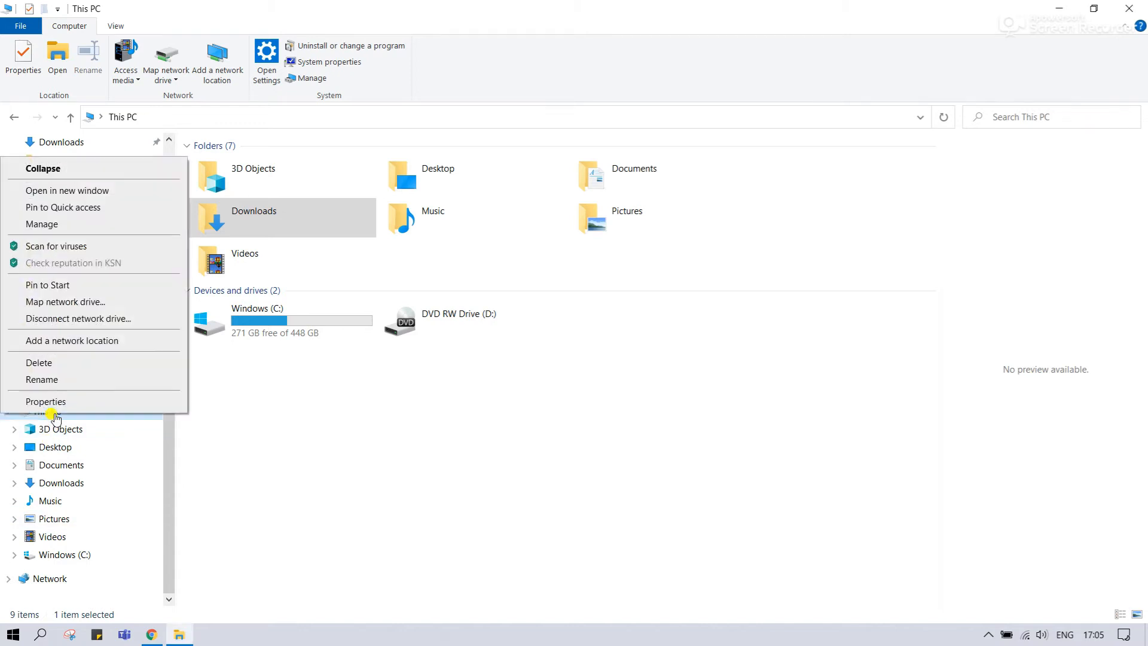
{"action": "left_click", "coordinate": [77, 223]}
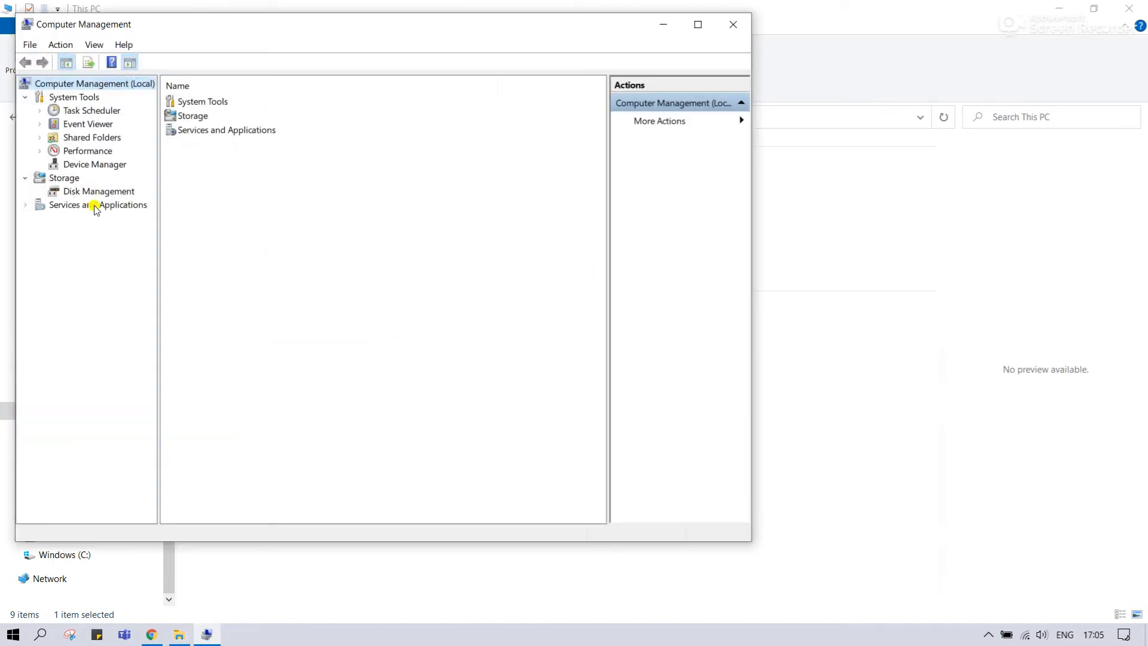
{"action": "left_click", "coordinate": [88, 191]}
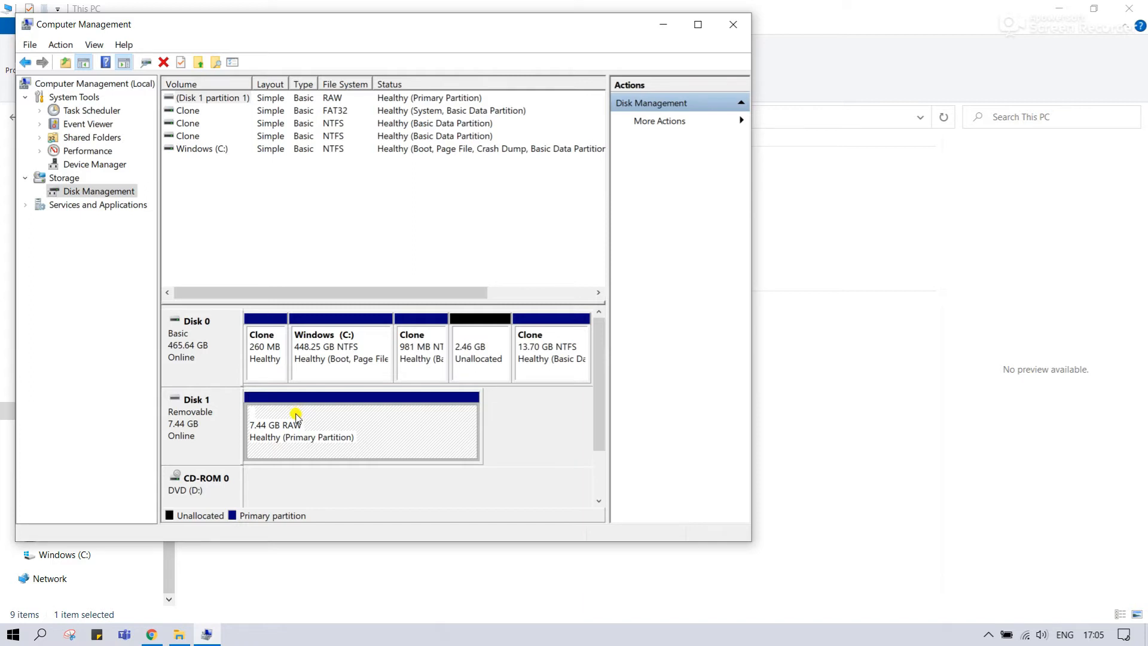
Try to change the drive letter and paths of the RAW partition on Disk 1, and close Computer Management.
{"action": "right_click", "coordinate": [292, 430]}
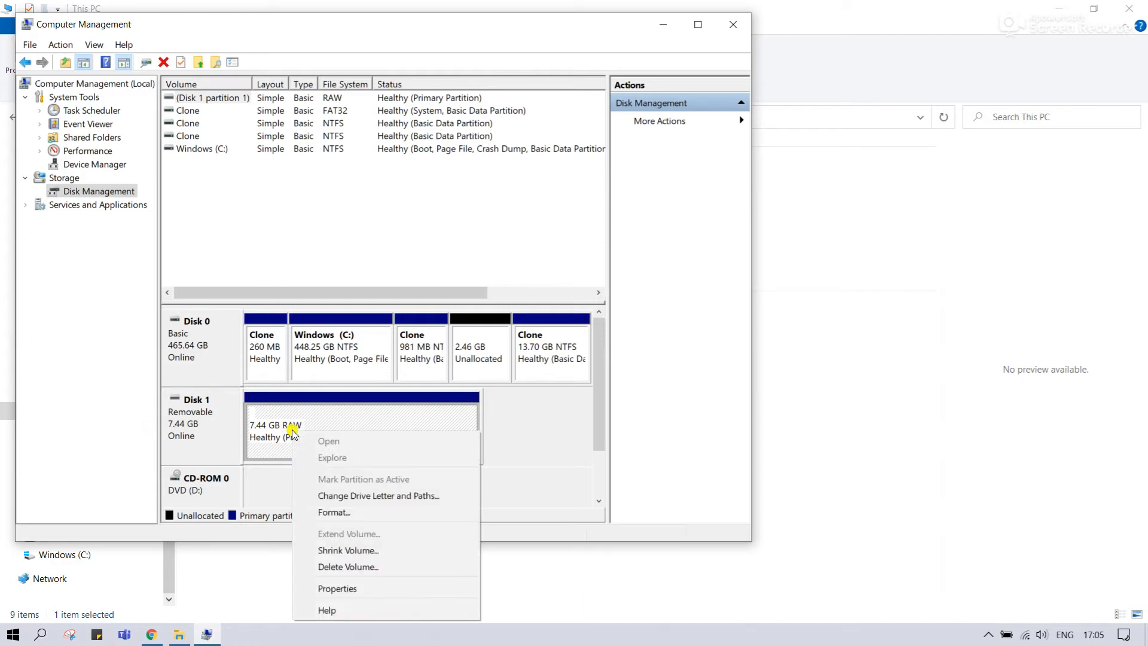
{"action": "left_click", "coordinate": [324, 496]}
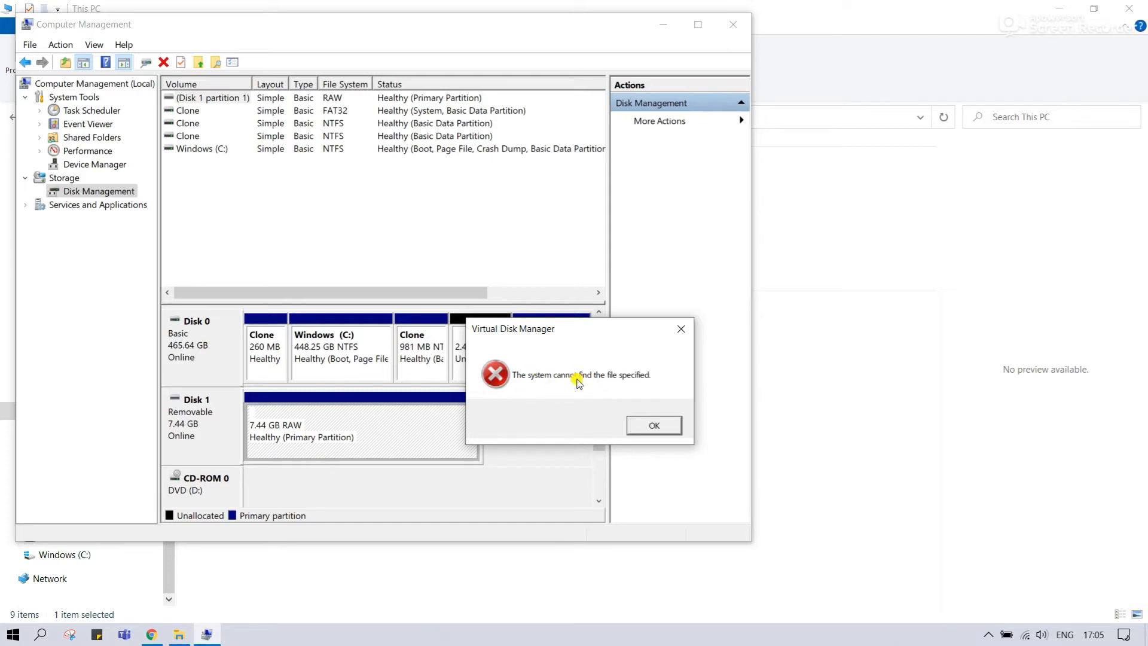
{"action": "left_click", "coordinate": [655, 425]}
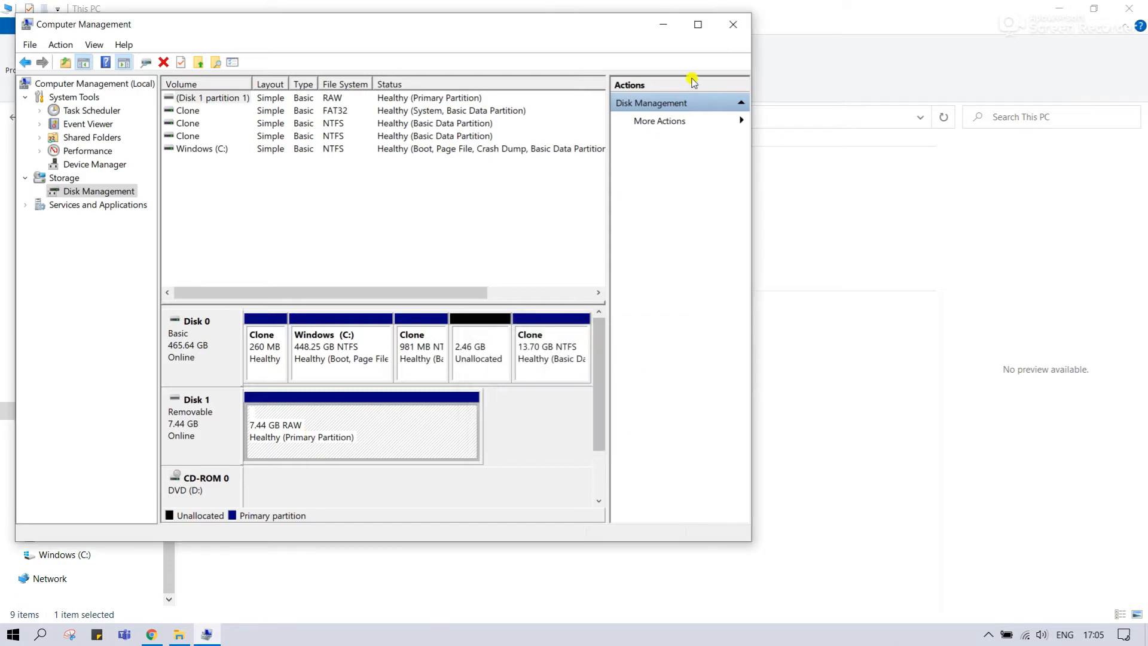
{"action": "left_click", "coordinate": [731, 26]}
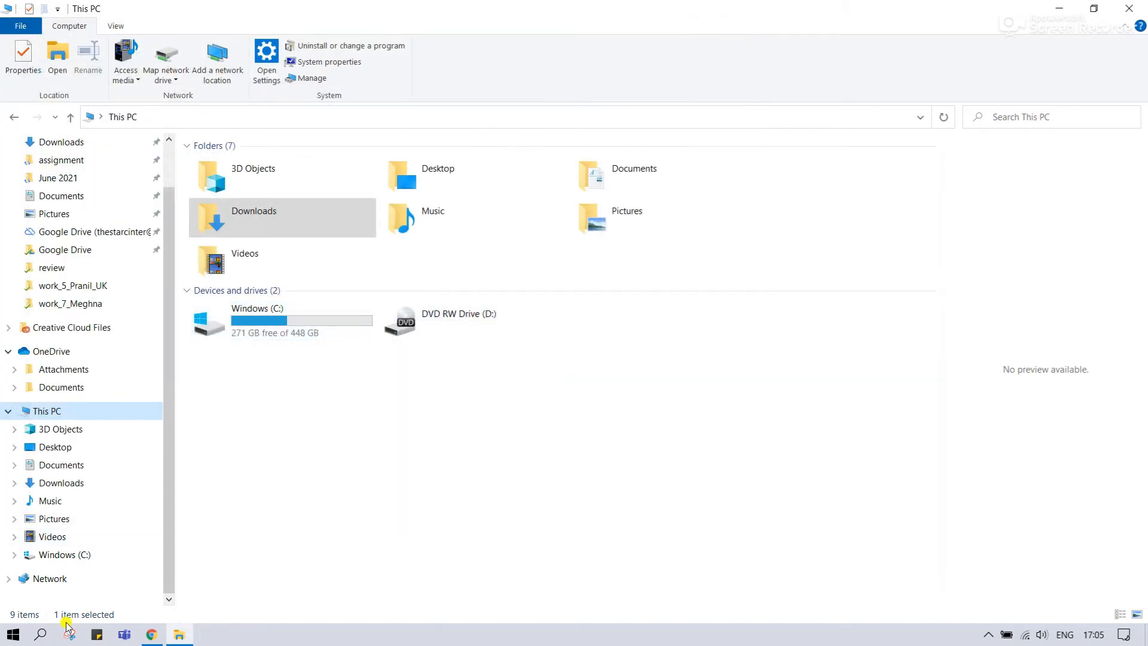
Open Command Prompt, run diskpart and allow it to make changes.
{"action": "left_click", "coordinate": [43, 635]}
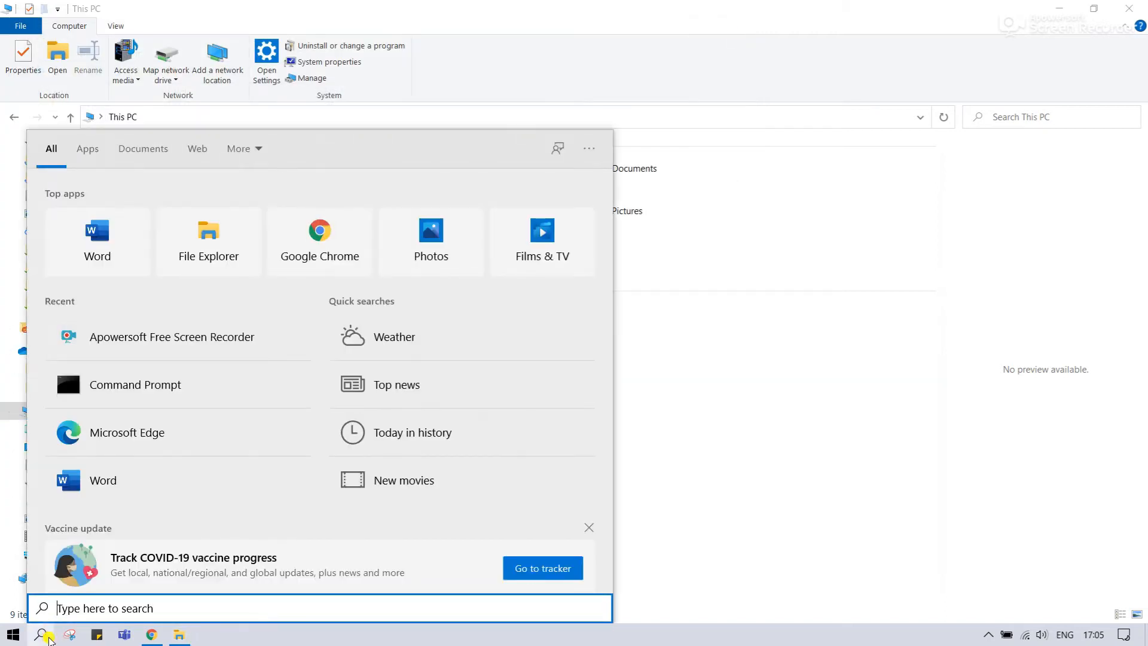
{"action": "type", "text": "c"}
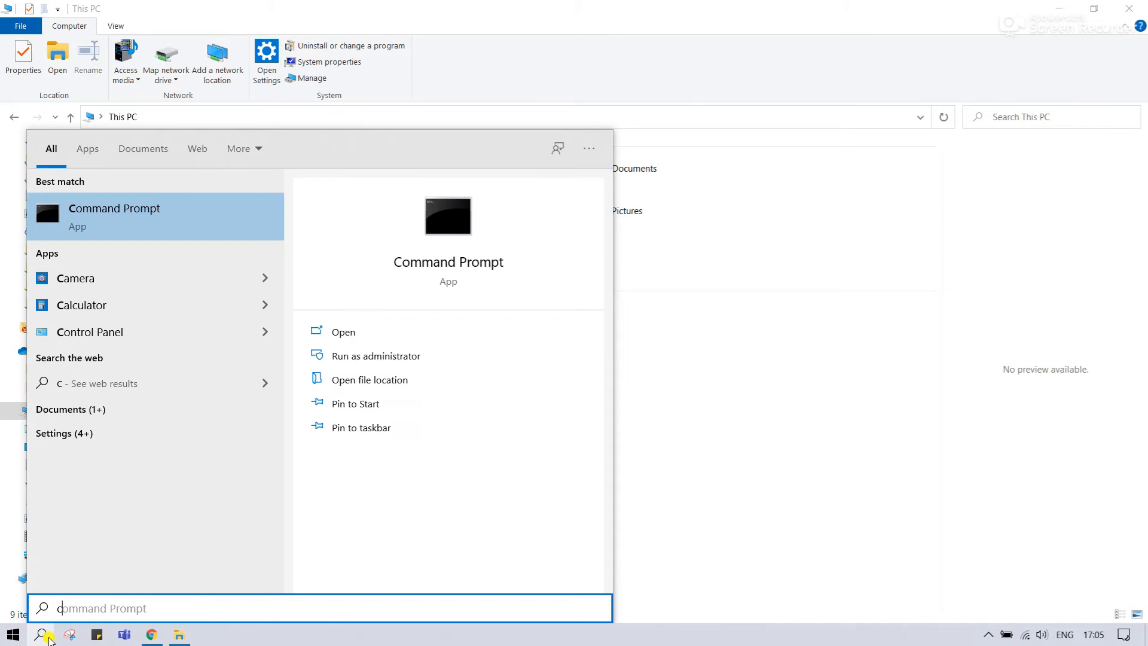
{"action": "left_click", "coordinate": [146, 219]}
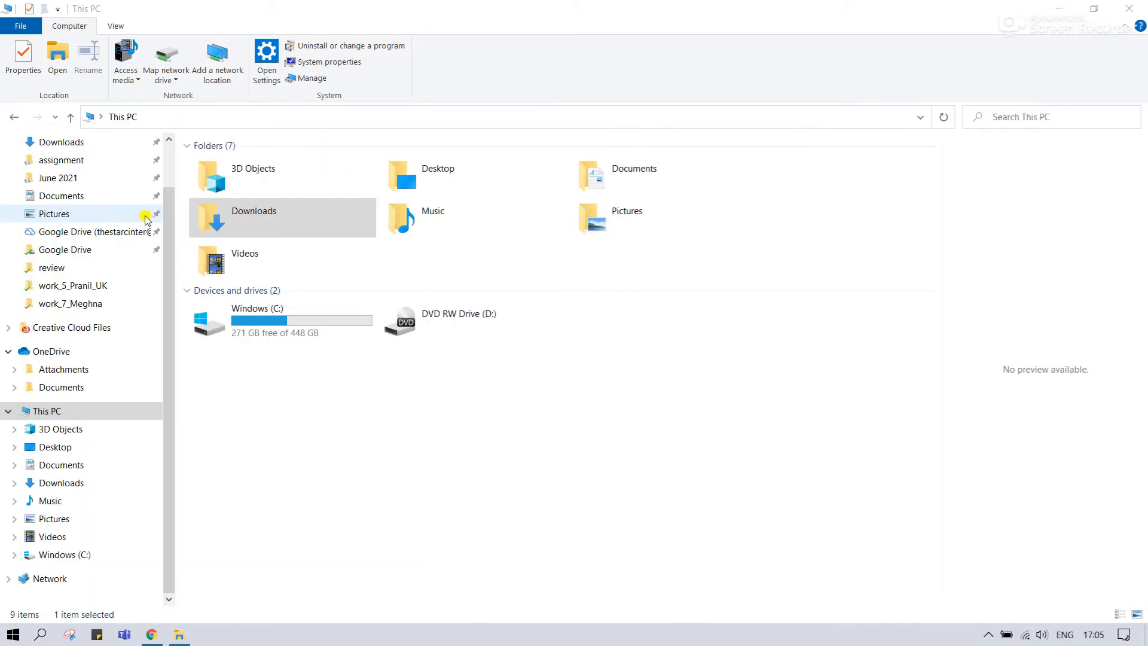
{"action": "type", "text": "sikpart"}
{"action": "key", "text": "Return"}
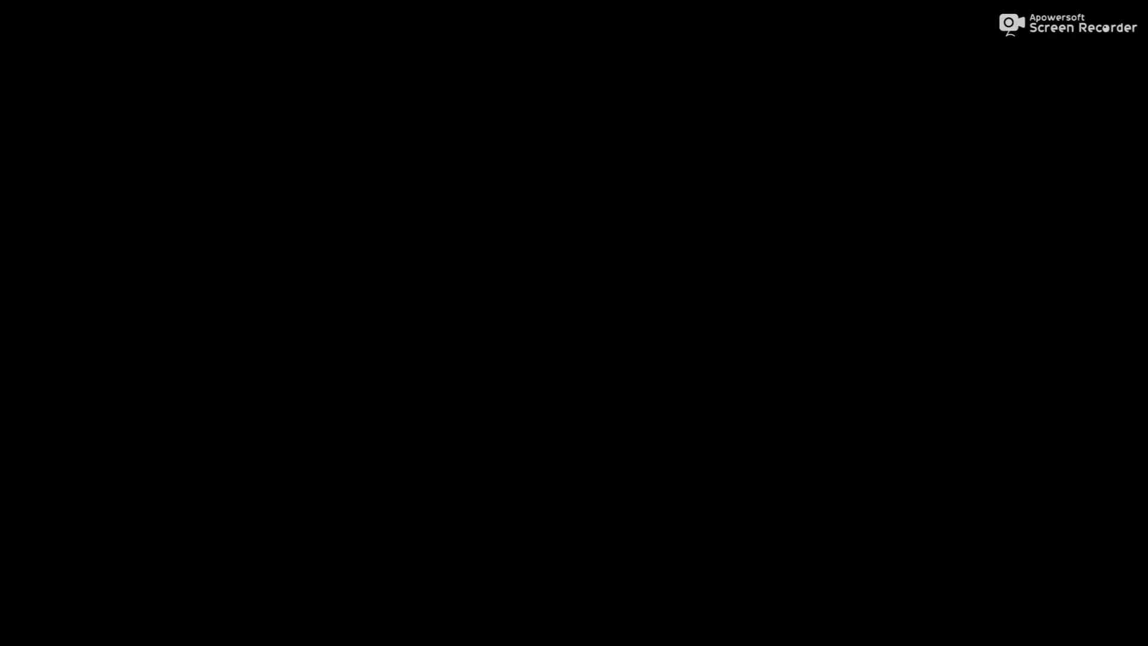
{"action": "left_click", "coordinate": [512, 404]}
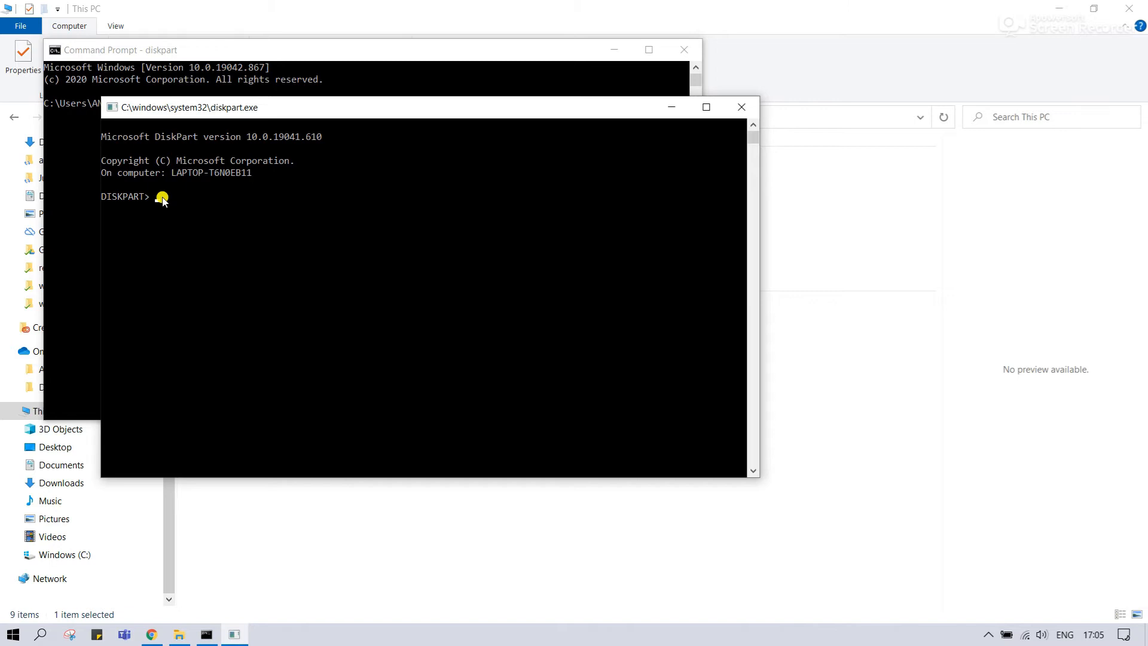
List the disks in DiskPart, try selecting disk 2, and select disk 1 instead.
{"action": "type", "text": "list disk"}
{"action": "key", "text": "Return"}
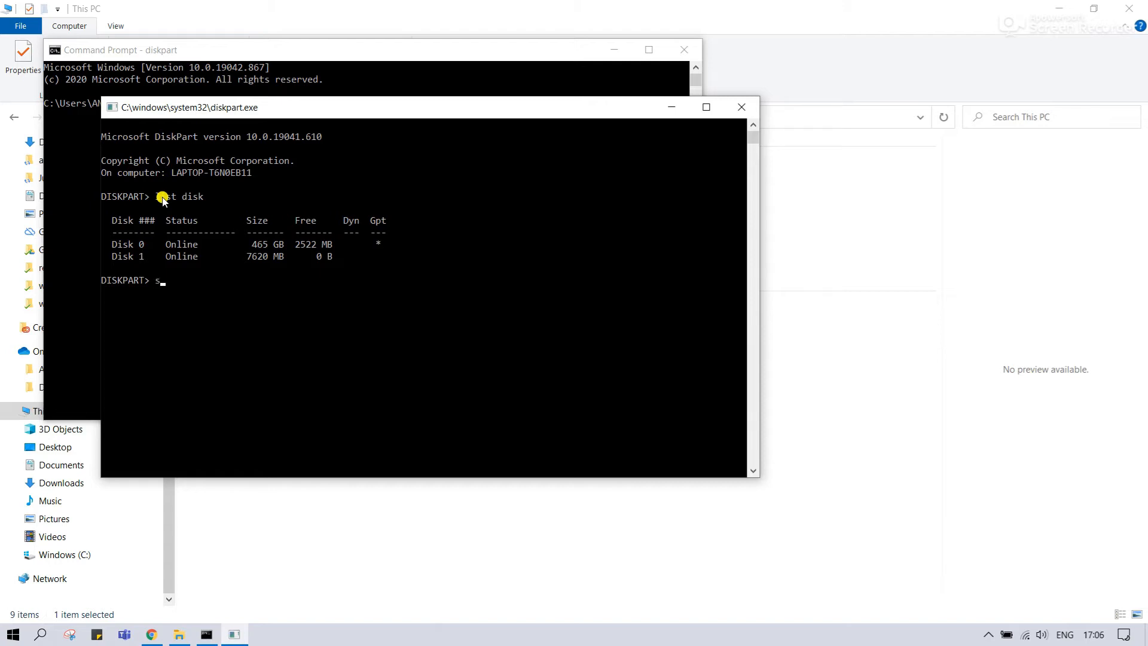
{"action": "type", "text": "select disk 2"}
{"action": "key", "text": "Return"}
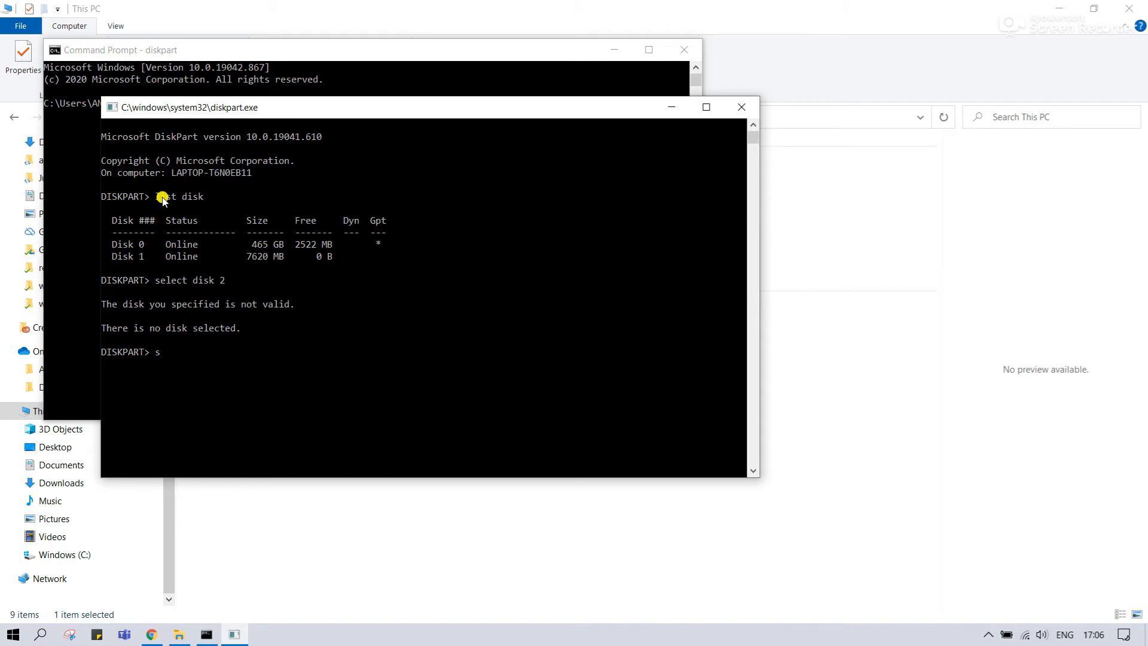
{"action": "type", "text": "select disk 1"}
{"action": "key", "text": "Return"}
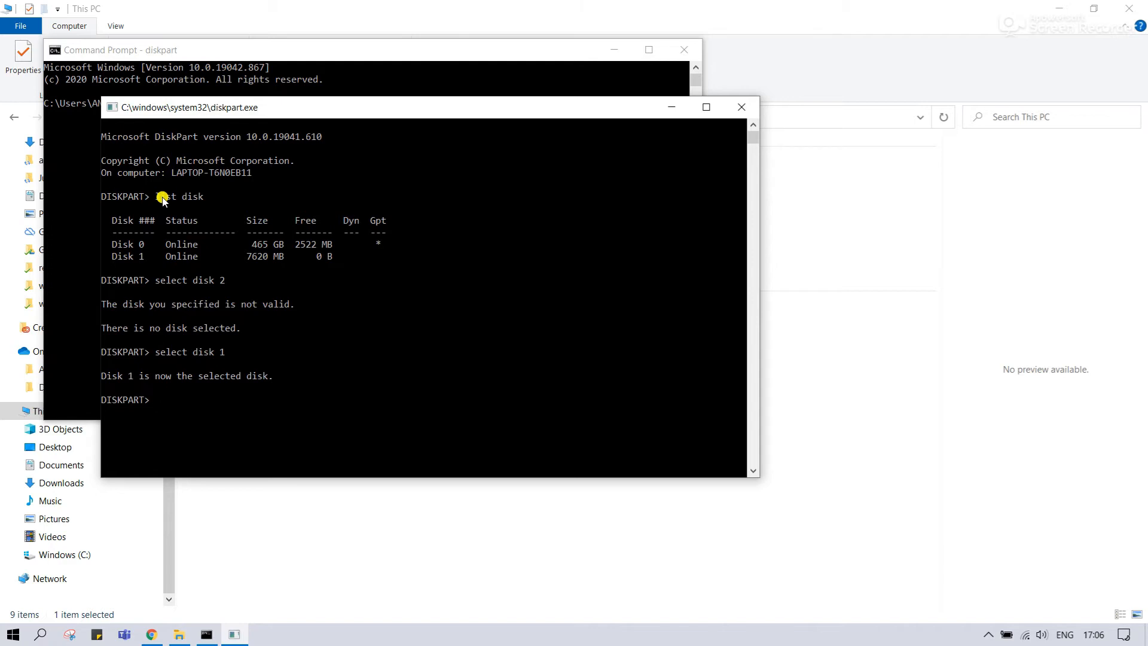
List the disks again, try to clean the selected Disk 1, and close both command windows.
{"action": "type", "text": "list disk"}
{"action": "key", "text": "Return"}
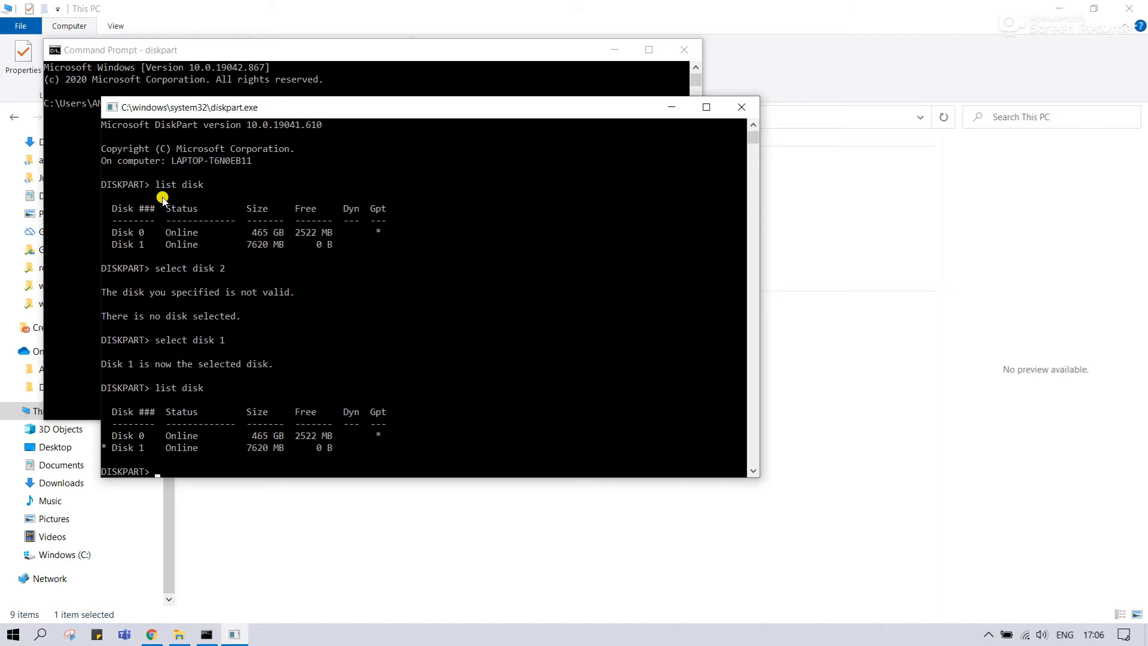
{"action": "type", "text": "clean"}
{"action": "key", "text": "Return"}
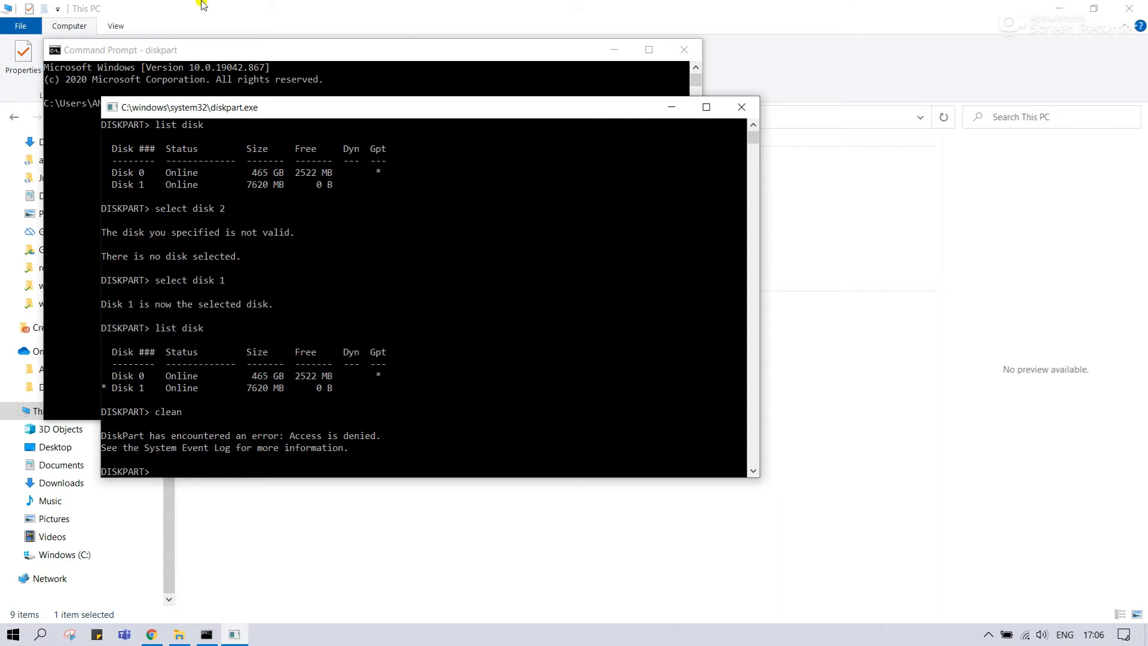
{"action": "left_click", "coordinate": [741, 107]}
{"action": "left_click", "coordinate": [684, 49]}
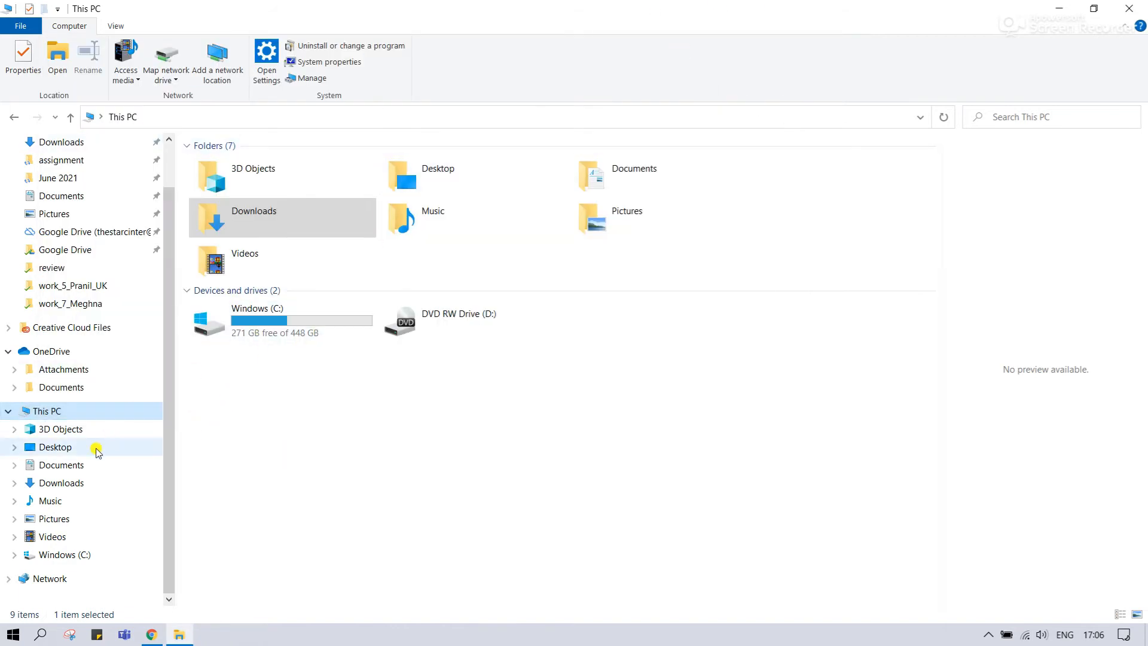
Look at the Rufus downloads page in Chrome, and run rufus-3.5.exe from the Downloads folder with permission to make changes.
{"action": "left_click", "coordinate": [152, 636]}
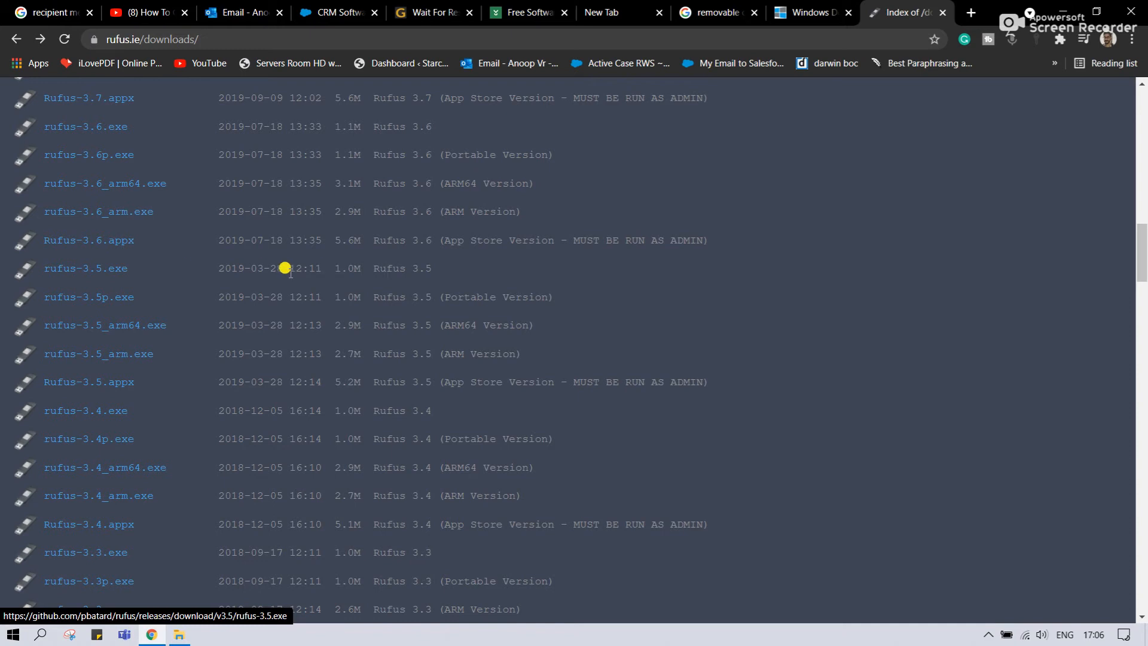
{"action": "left_click", "coordinate": [1060, 11]}
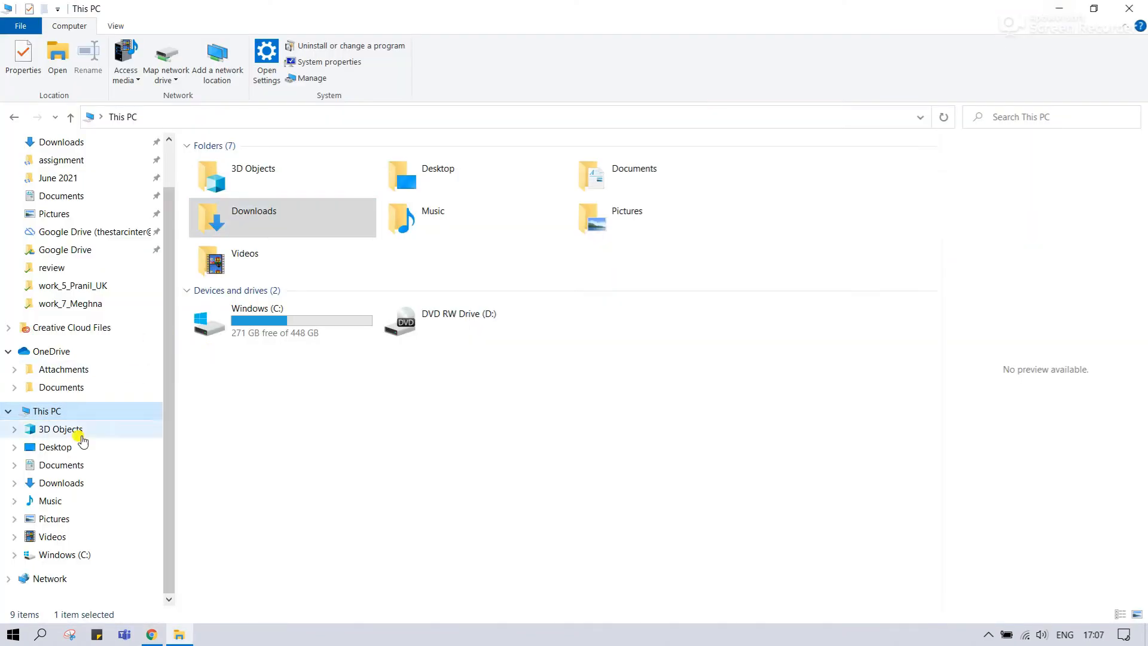
{"action": "scroll", "coordinate": [83, 251], "scroll_direction": "up", "scroll_amount": 2}
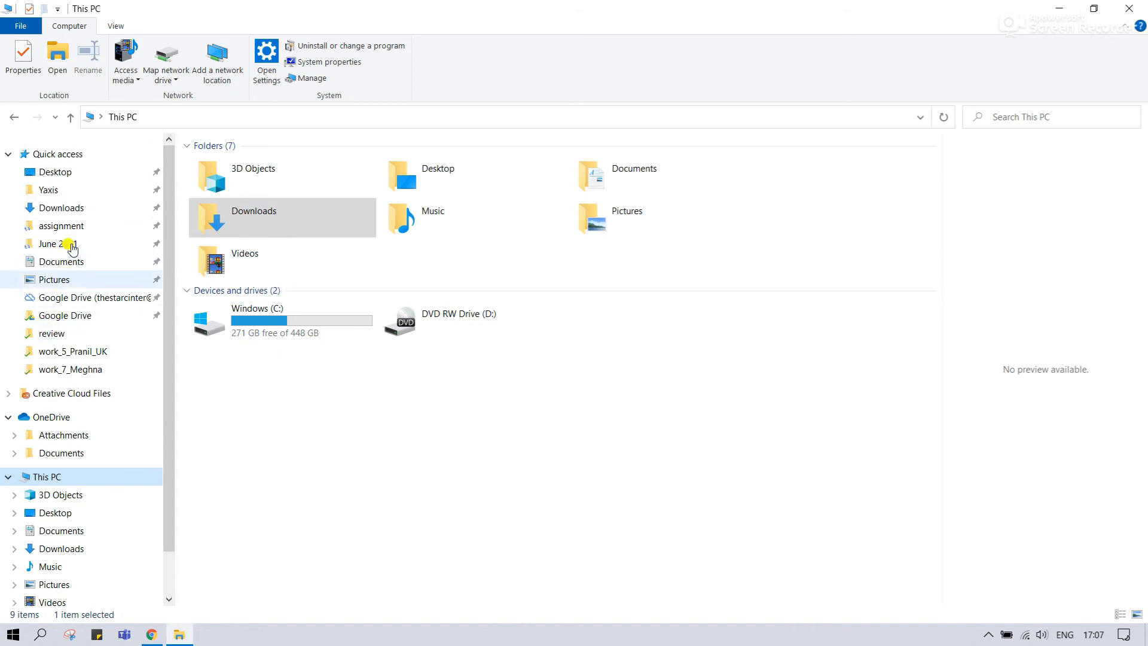
{"action": "left_click", "coordinate": [63, 207]}
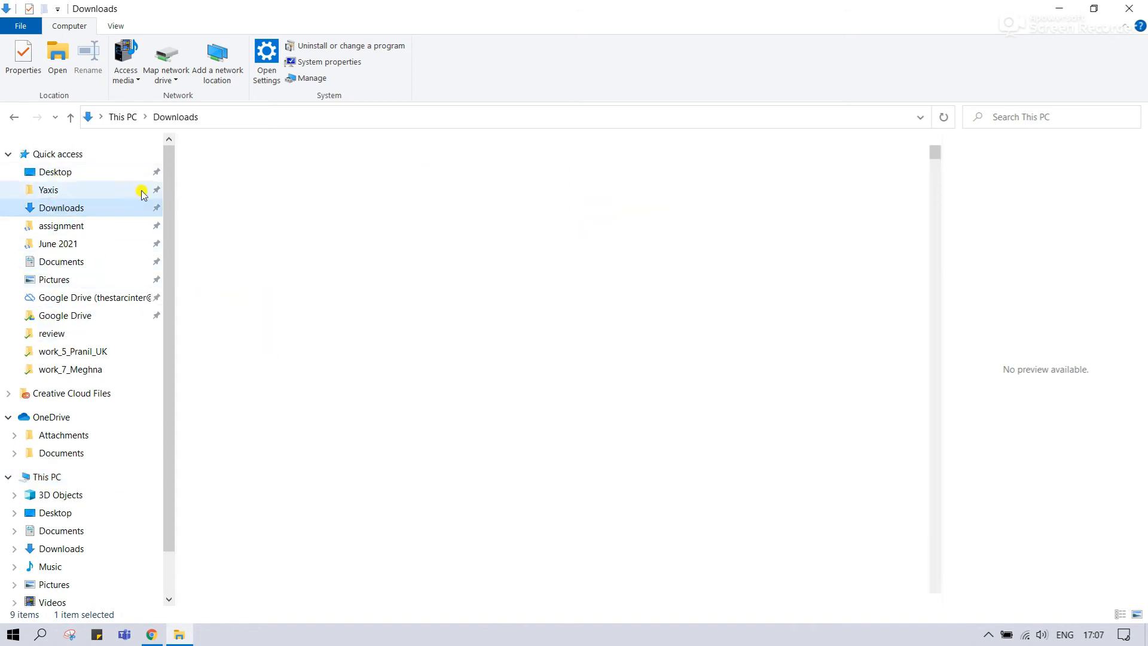
{"action": "left_click", "coordinate": [267, 247]}
{"action": "double_click", "coordinate": [267, 244]}
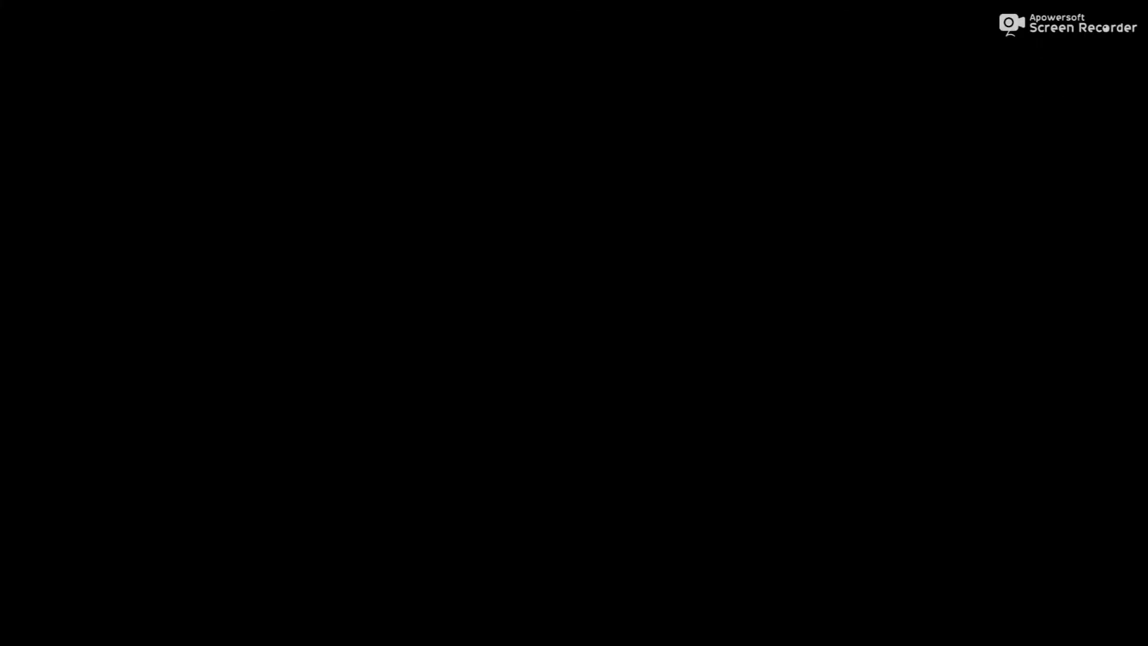
{"action": "left_click", "coordinate": [495, 410]}
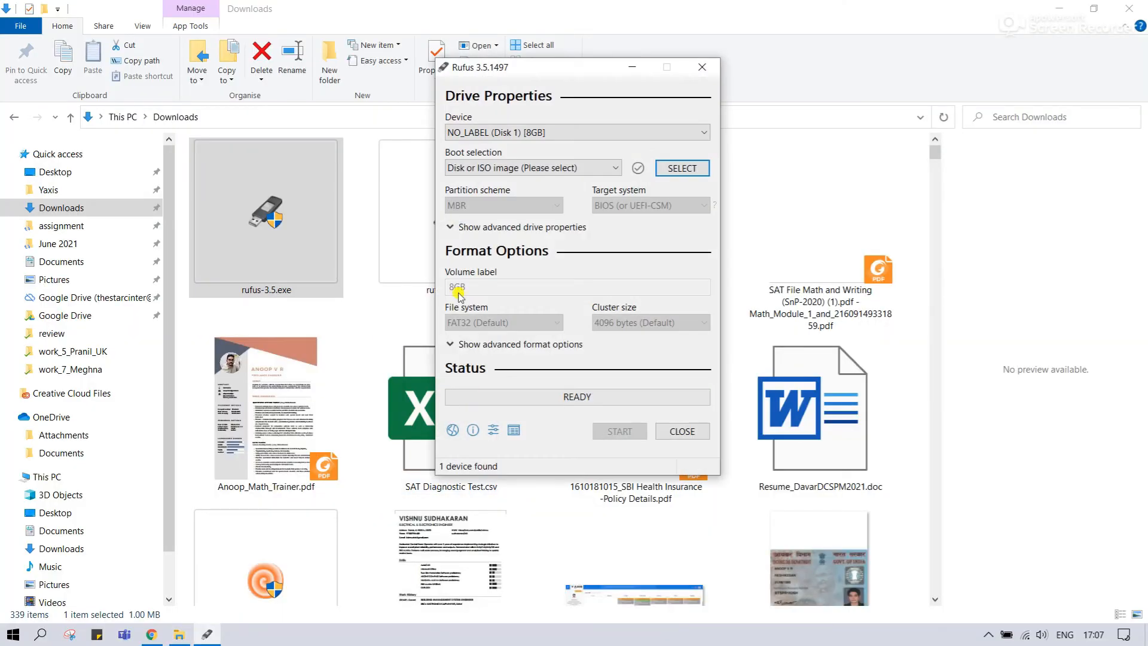
Set the boot selection to Non bootable and the partition scheme to GPT for the 8GB device.
{"action": "left_click", "coordinate": [525, 167]}
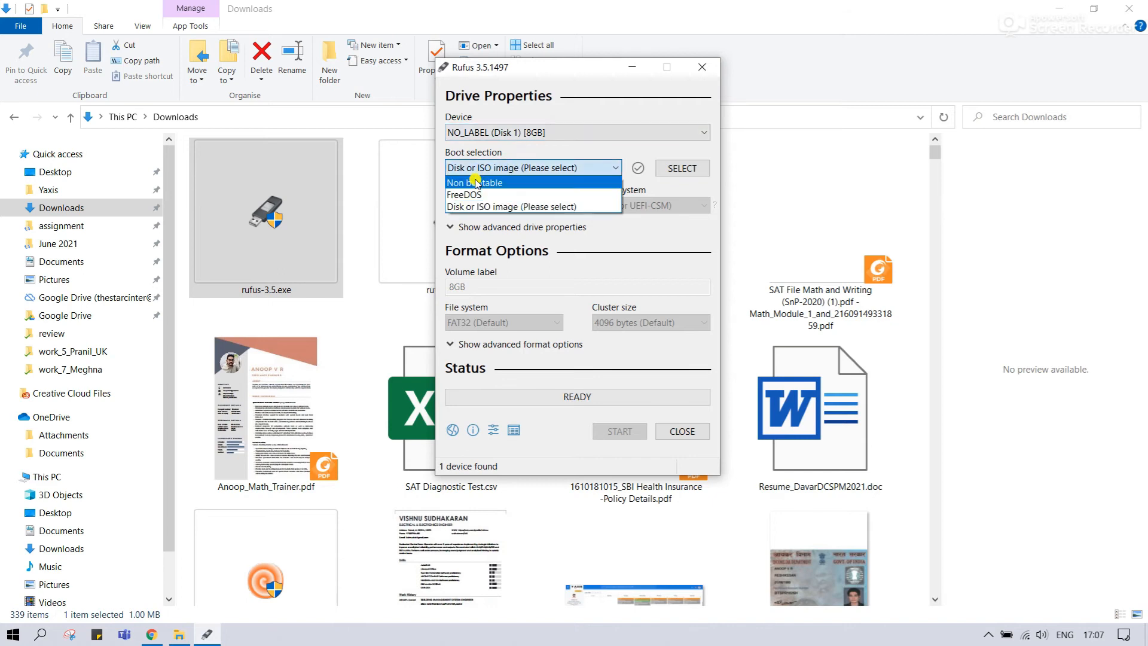
{"action": "left_click", "coordinate": [509, 182]}
{"action": "left_click", "coordinate": [517, 205]}
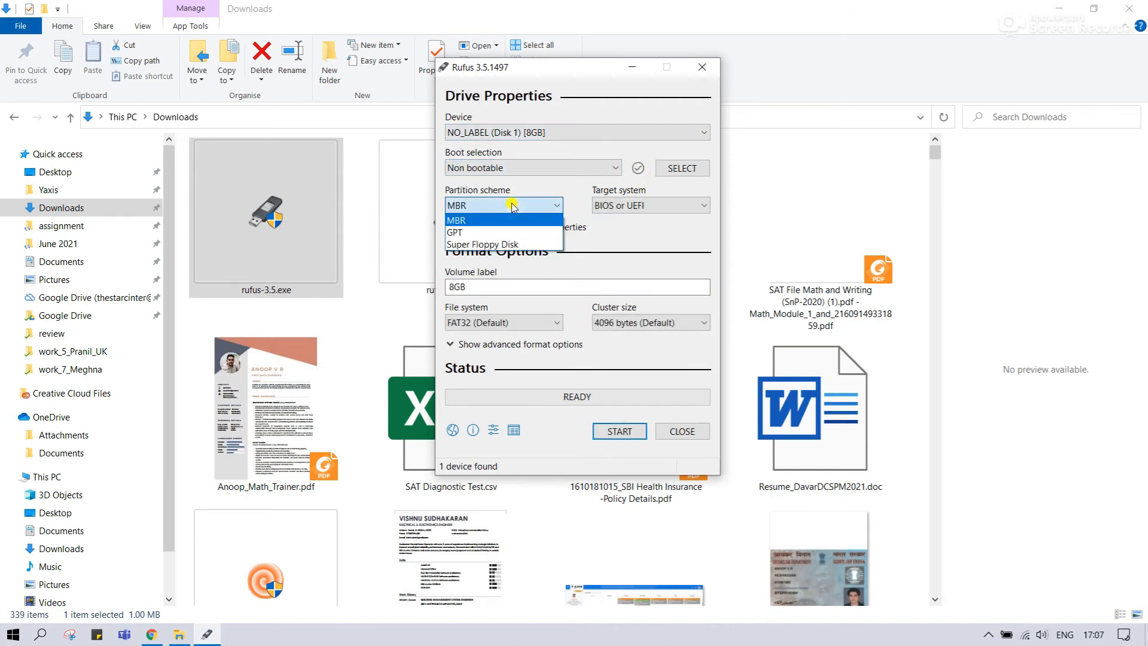
{"action": "left_click", "coordinate": [471, 233]}
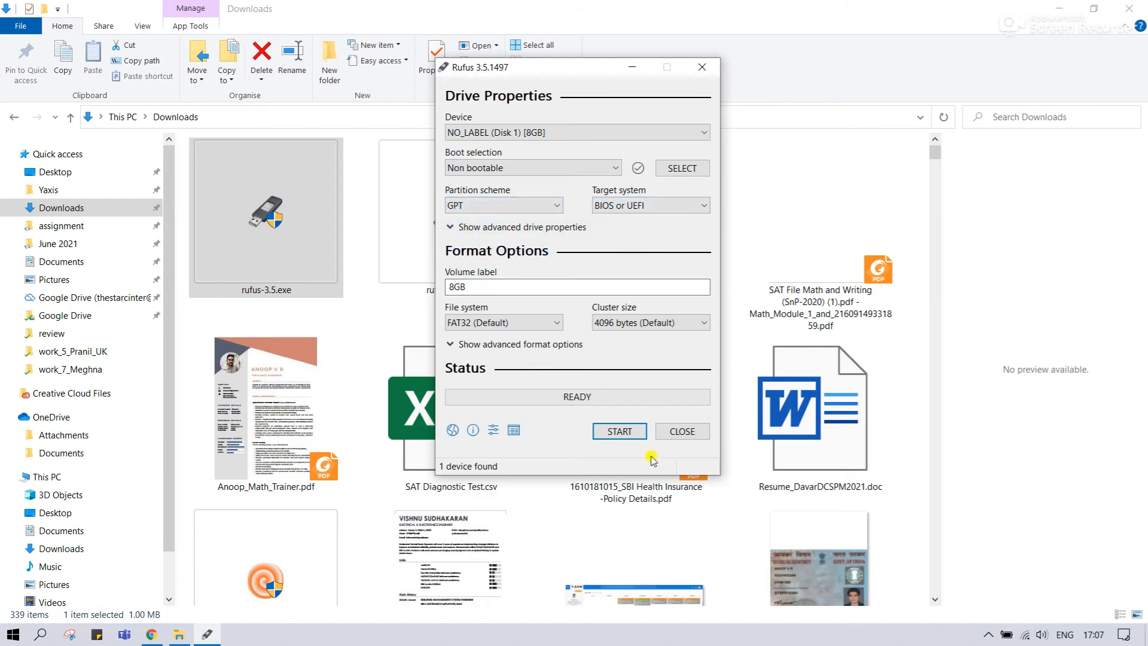
Start formatting the 8GB USB drive, confirm the data erasure, and close Rufus.
{"action": "left_click", "coordinate": [616, 431]}
{"action": "left_click", "coordinate": [622, 374]}
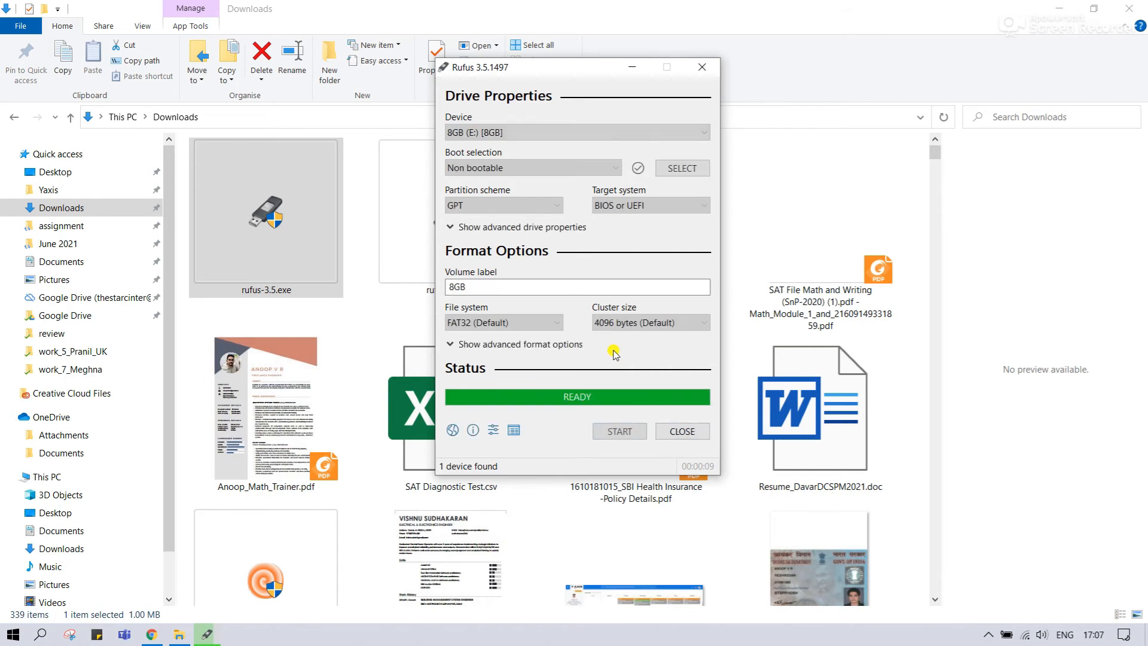
{"action": "left_click", "coordinate": [682, 431]}
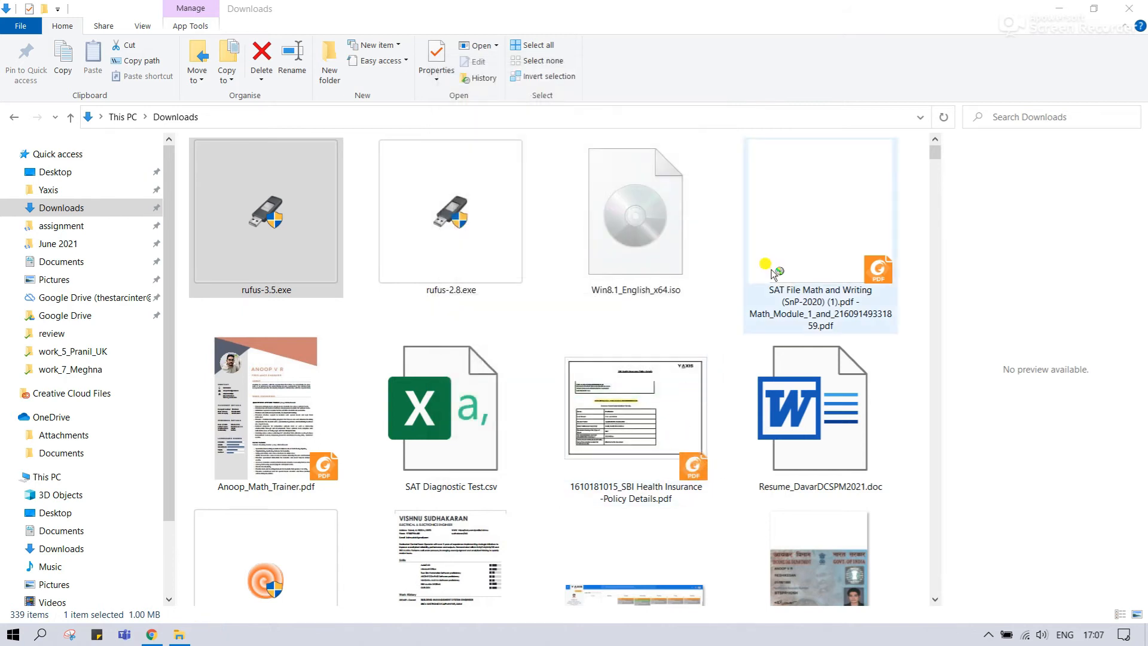
Find the 8GB (E:) drive under This PC, open it to inspect its contents, and return to This PC.
{"action": "left_click", "coordinate": [1058, 9]}
{"action": "left_click", "coordinate": [180, 635]}
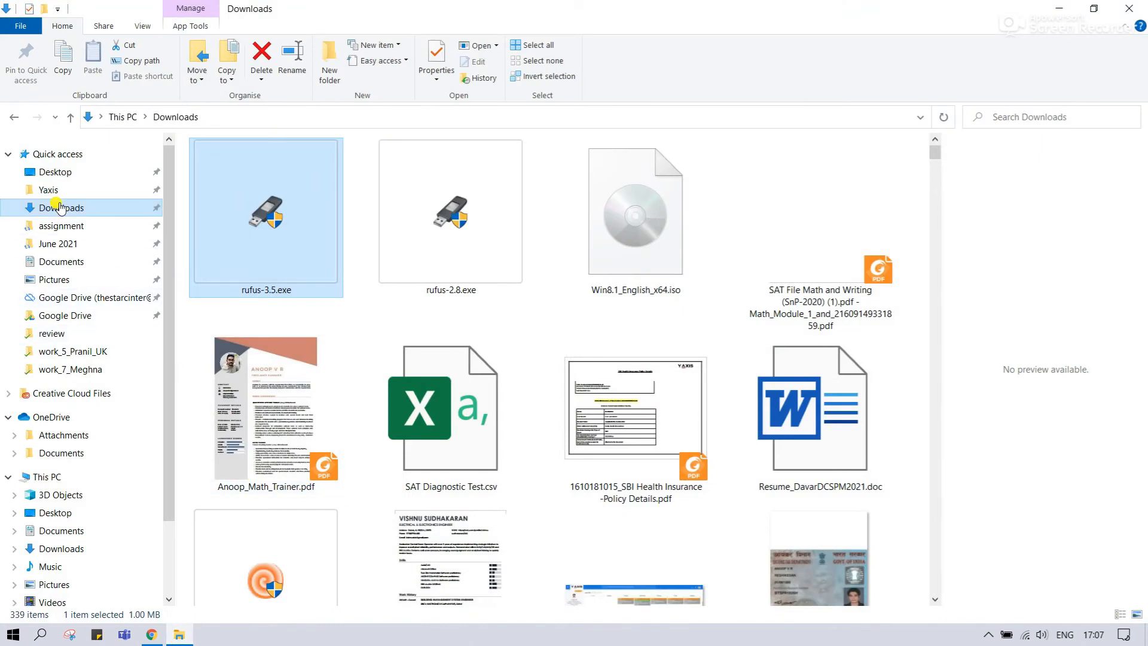
{"action": "left_click", "coordinate": [60, 207]}
{"action": "scroll", "coordinate": [52, 556], "scroll_direction": "down", "scroll_amount": 2}
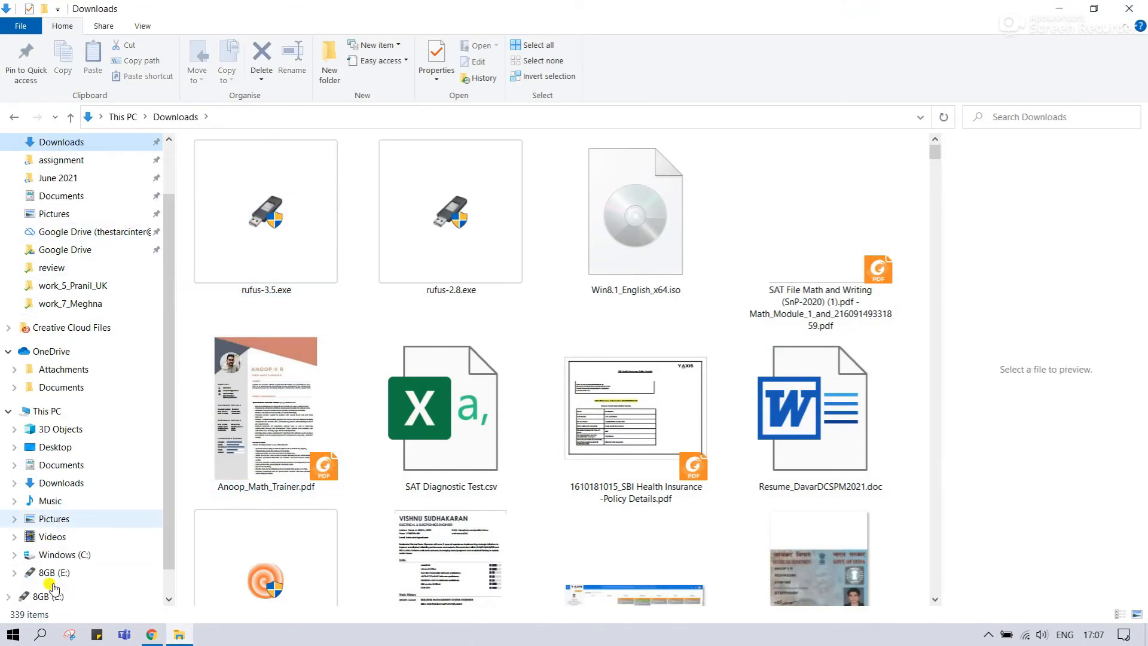
{"action": "left_click", "coordinate": [71, 445]}
{"action": "scroll", "coordinate": [42, 538], "scroll_direction": "down", "scroll_amount": 1}
{"action": "scroll", "coordinate": [51, 496], "scroll_direction": "up", "scroll_amount": 2}
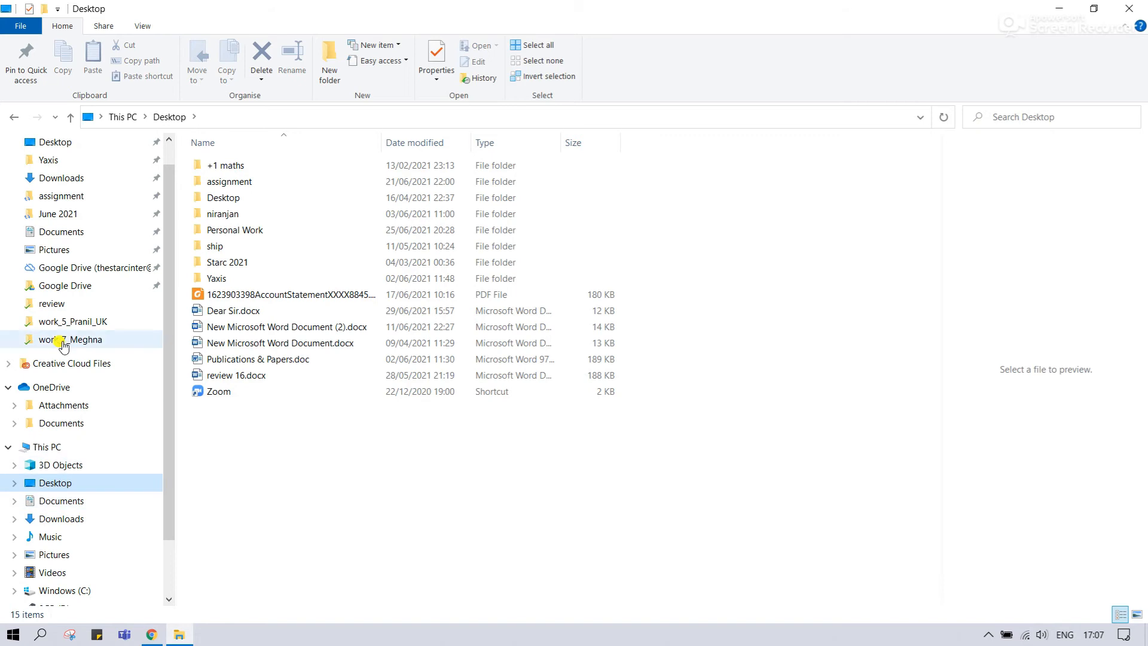
{"action": "scroll", "coordinate": [55, 463], "scroll_direction": "up", "scroll_amount": 1}
{"action": "left_click", "coordinate": [45, 477]}
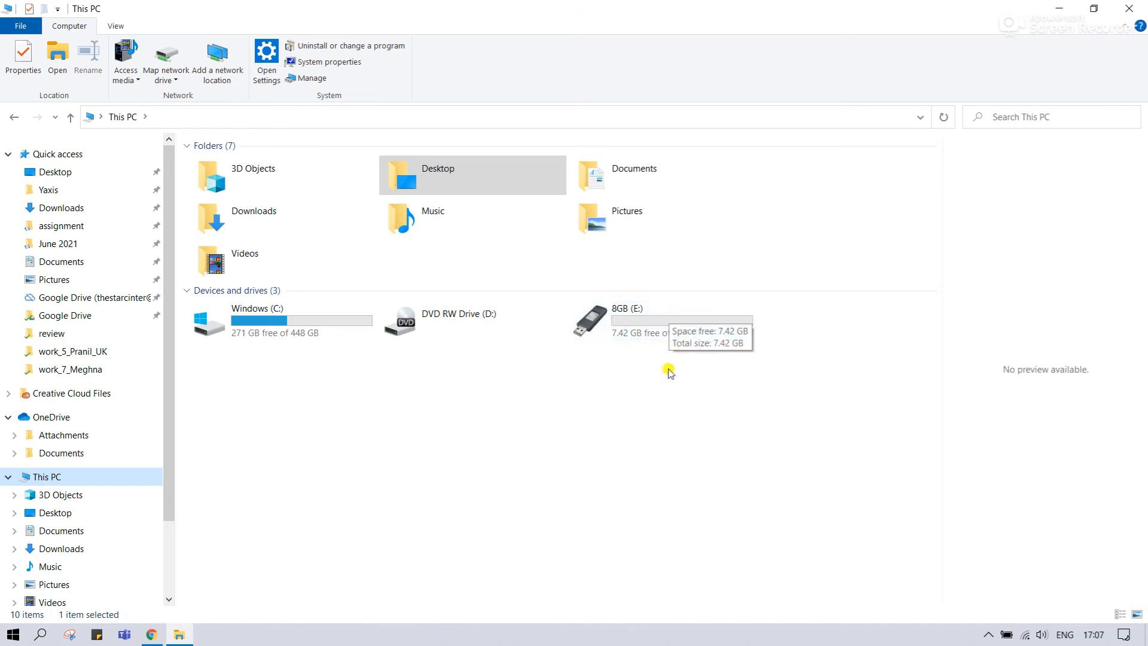
{"action": "double_click", "coordinate": [630, 319]}
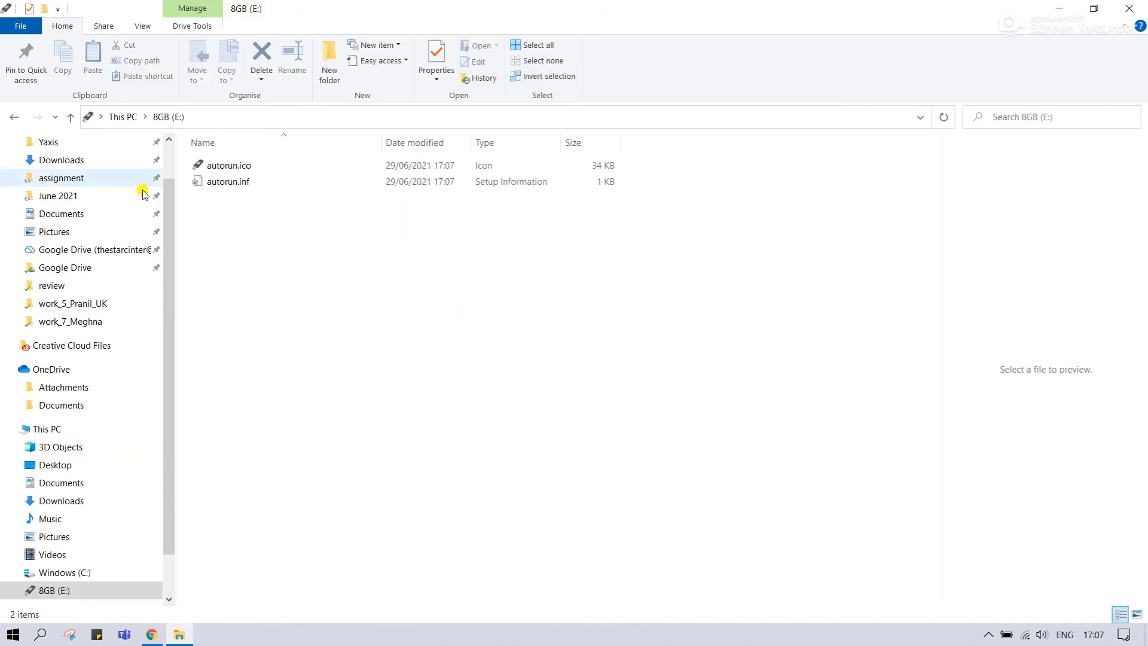
{"action": "left_click", "coordinate": [13, 117]}
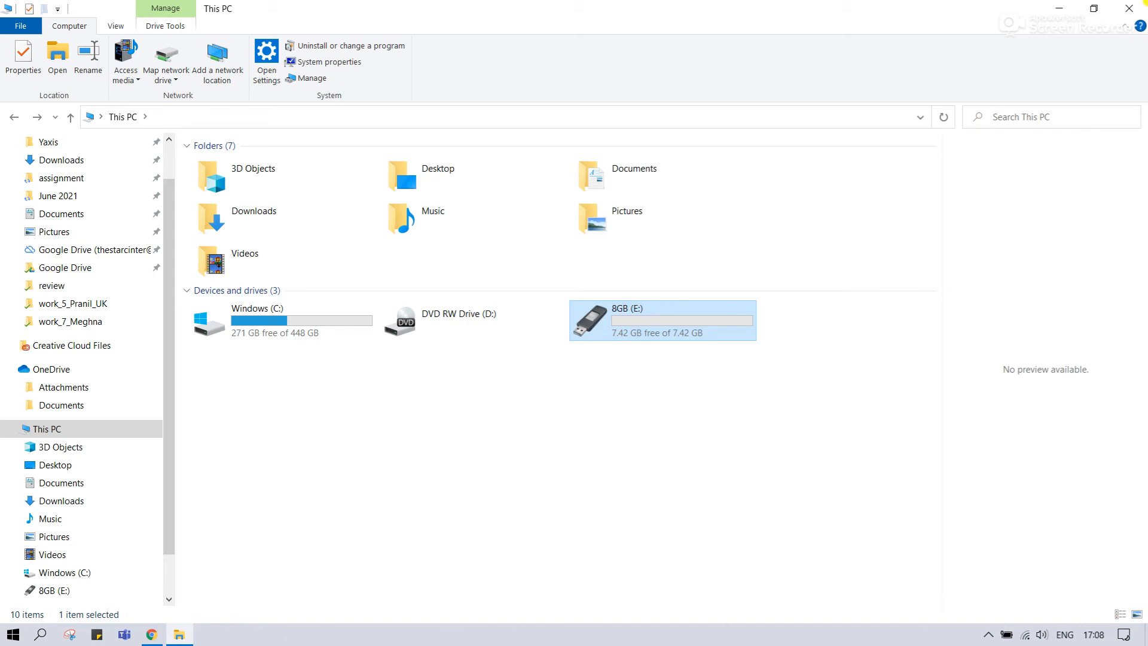
Close the This PC window, open Command Prompt from Windows search, and start diskpart.
{"action": "left_click", "coordinate": [1129, 9]}
{"action": "left_click", "coordinate": [40, 634]}
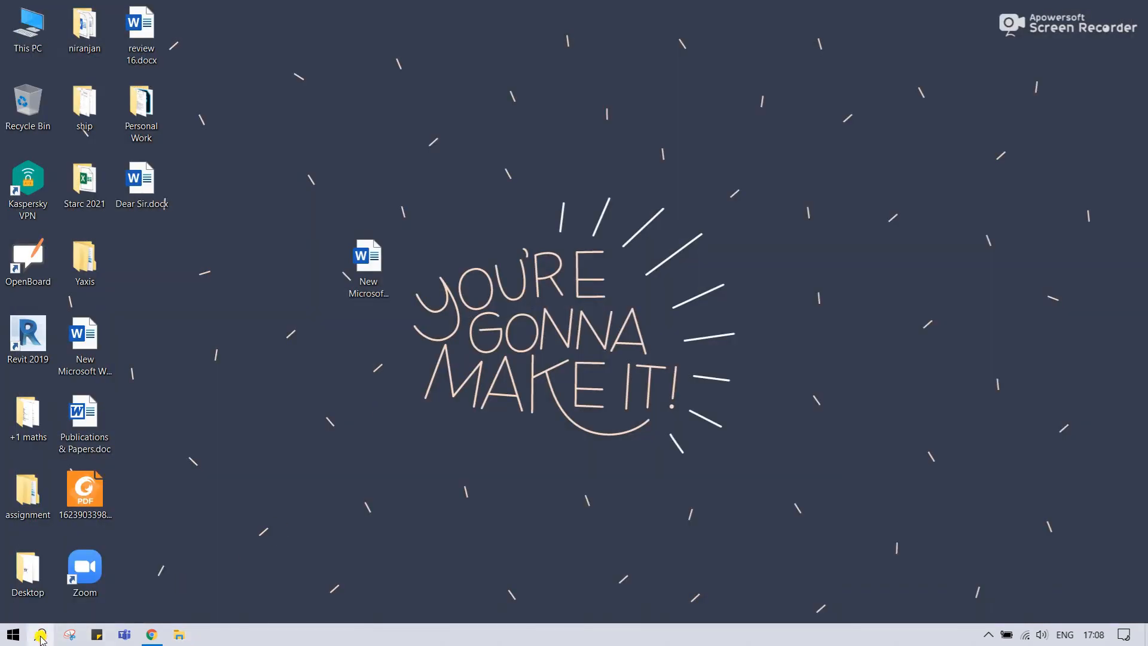
{"action": "type", "text": "com"}
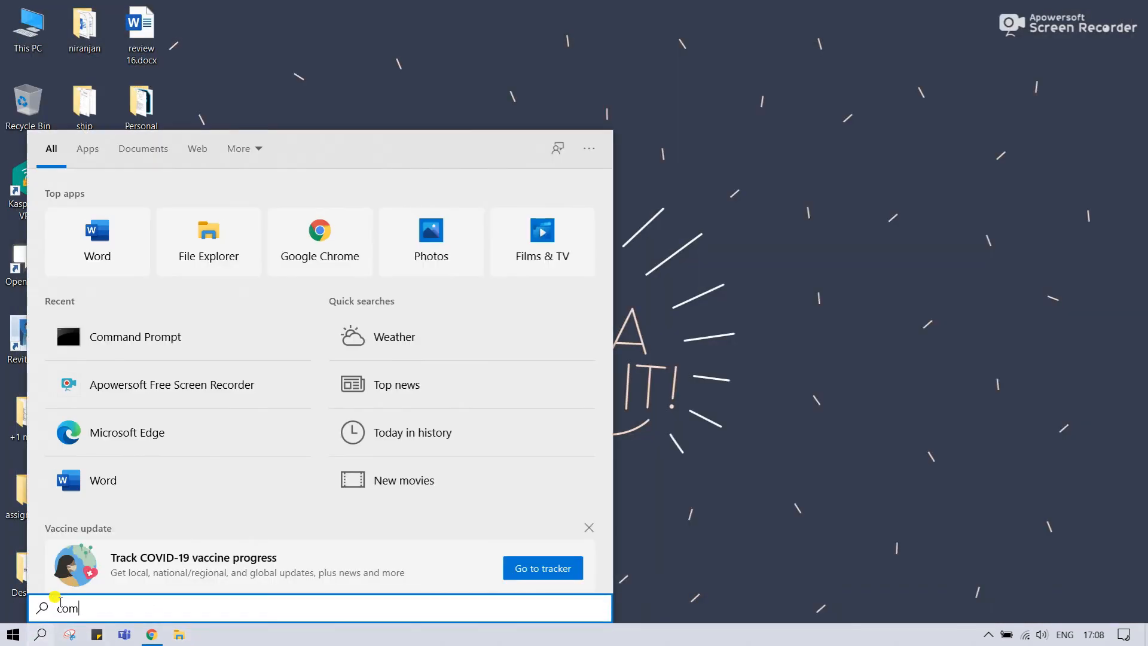
{"action": "left_click", "coordinate": [137, 213]}
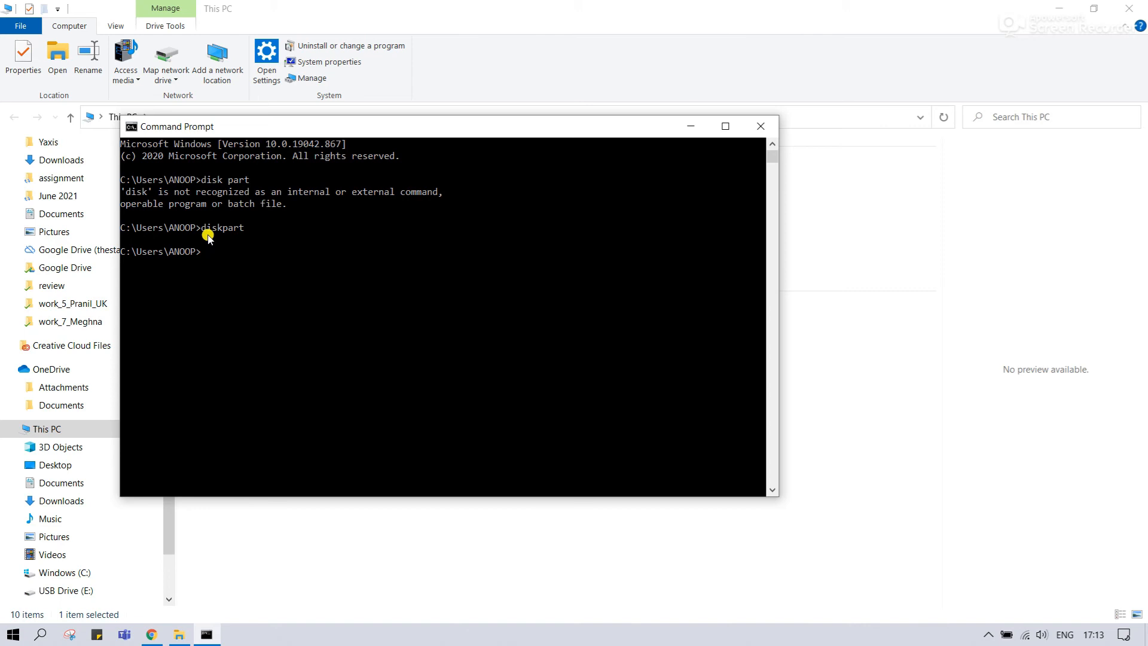
{"action": "type", "text": "diskpart"}
{"action": "key", "text": "Return"}
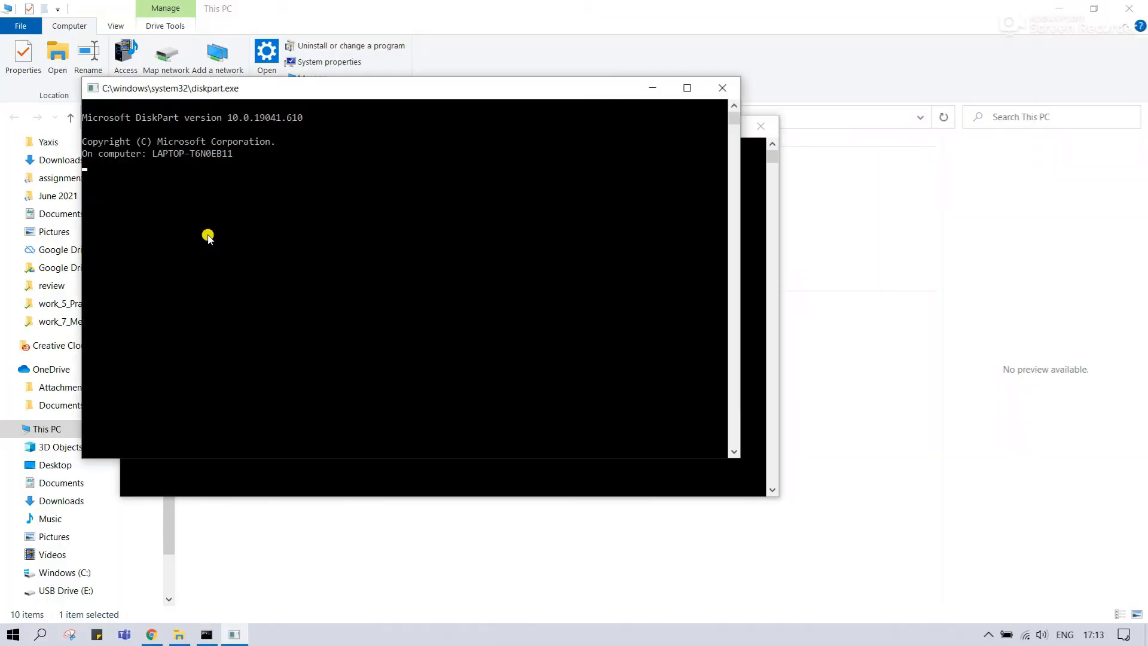
List the available disks in DiskPart and select disk 1.
{"action": "type", "text": "list disk"}
{"action": "key", "text": "Return"}
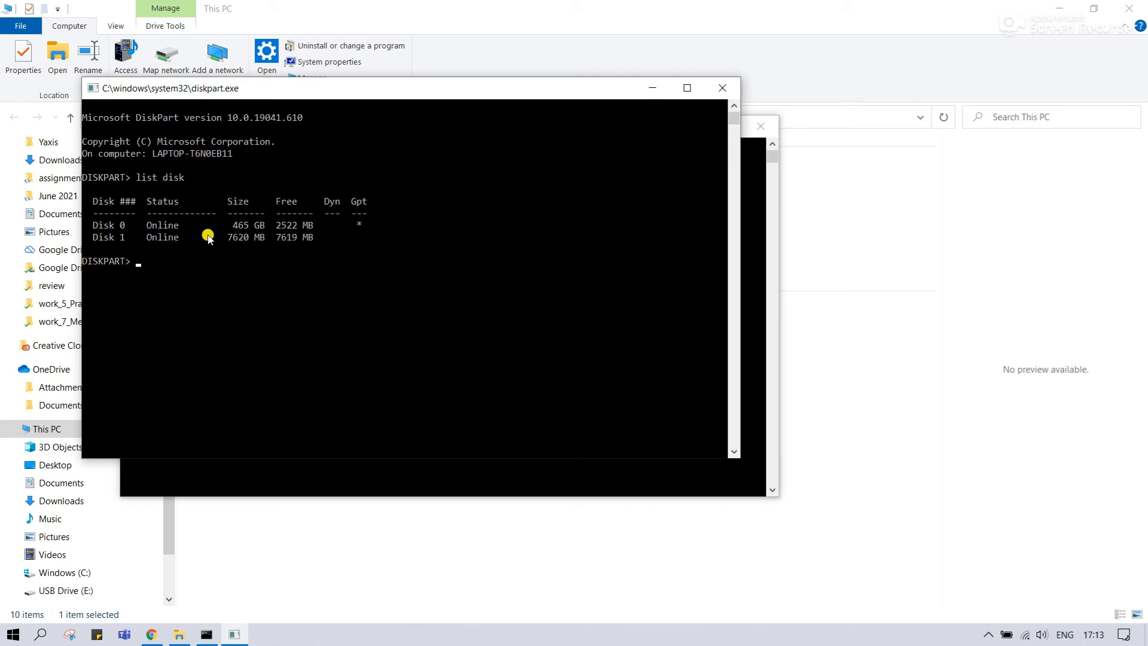
{"action": "type", "text": "sle"}
{"action": "key", "text": "BackSpace"}
{"action": "key", "text": "BackSpace"}
{"action": "type", "text": "elect disk 1"}
{"action": "key", "text": "Return"}
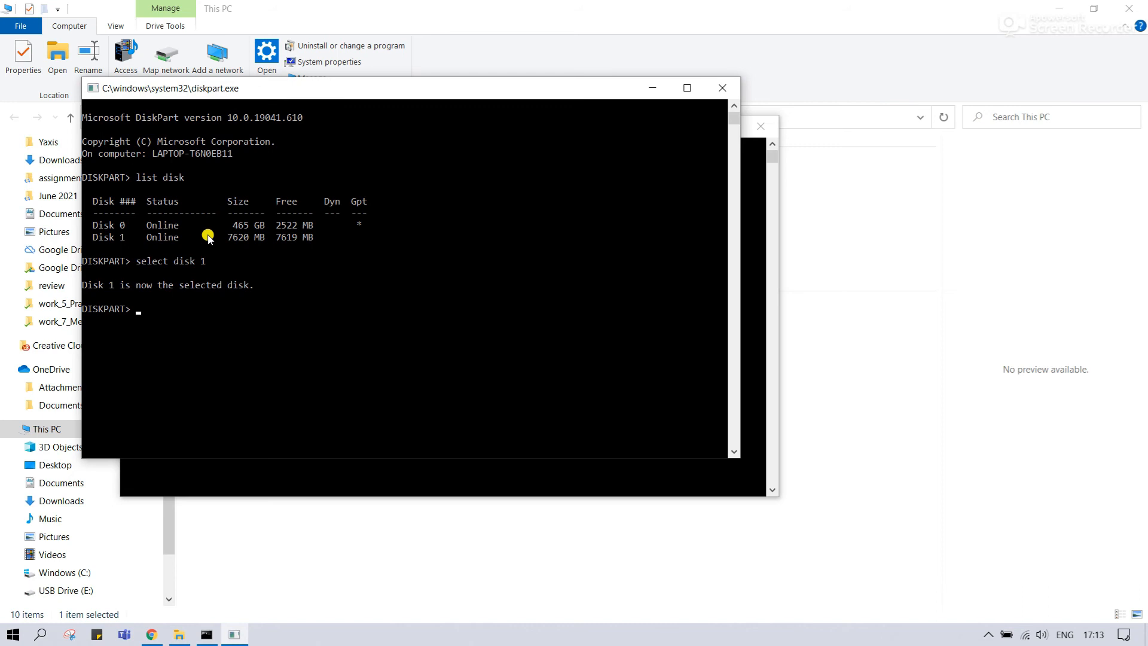
List the disks again to check the selection, and run clean on disk 1.
{"action": "type", "text": "list"}
{"action": "type", "text": " again"}
{"action": "key", "text": "BackSpace"}
{"action": "key", "text": "BackSpace"}
{"action": "key", "text": "BackSpace"}
{"action": "key", "text": "BackSpace"}
{"action": "key", "text": "BackSpace"}
{"action": "type", "text": "disk"}
{"action": "key", "text": "Return"}
{"action": "type", "text": "clean"}
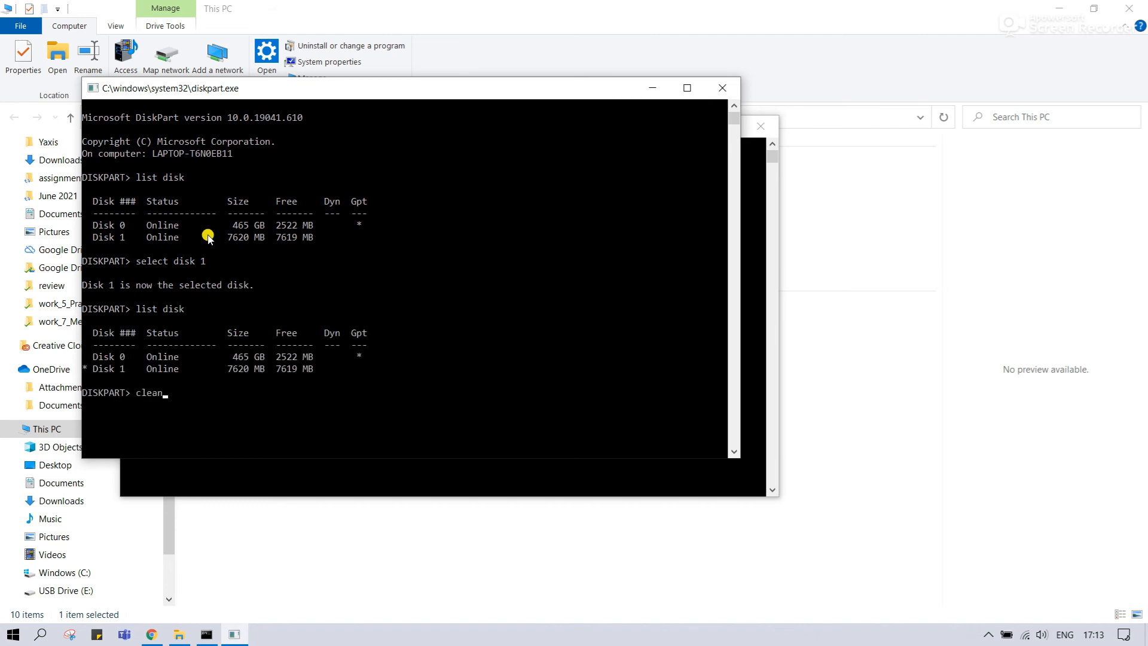
{"action": "key", "text": "Return"}
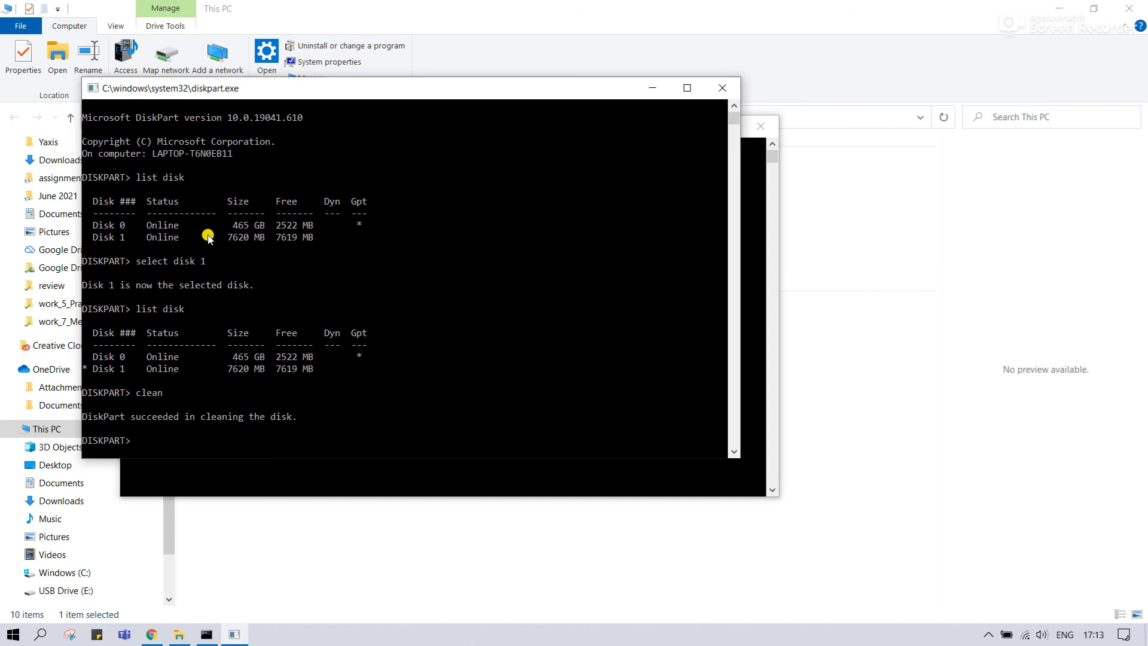
Create a primary partition on the cleaned disk and mark it as active.
{"action": "type", "text": "create partition primary"}
{"action": "key", "text": "Return"}
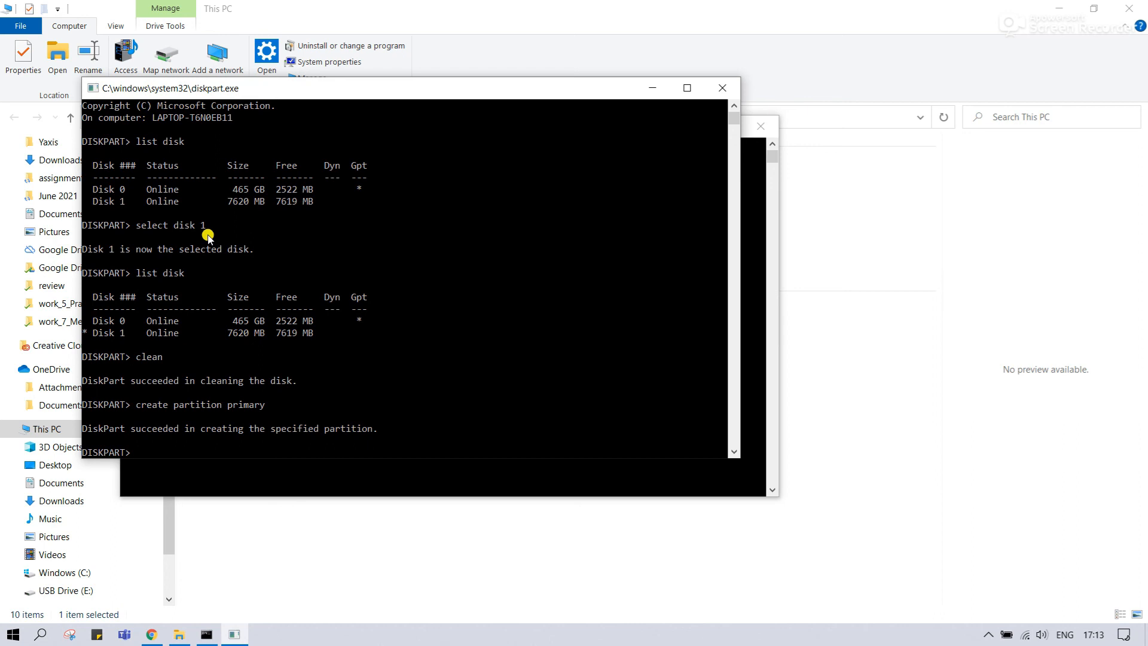
{"action": "type", "text": "active"}
{"action": "key", "text": "Return"}
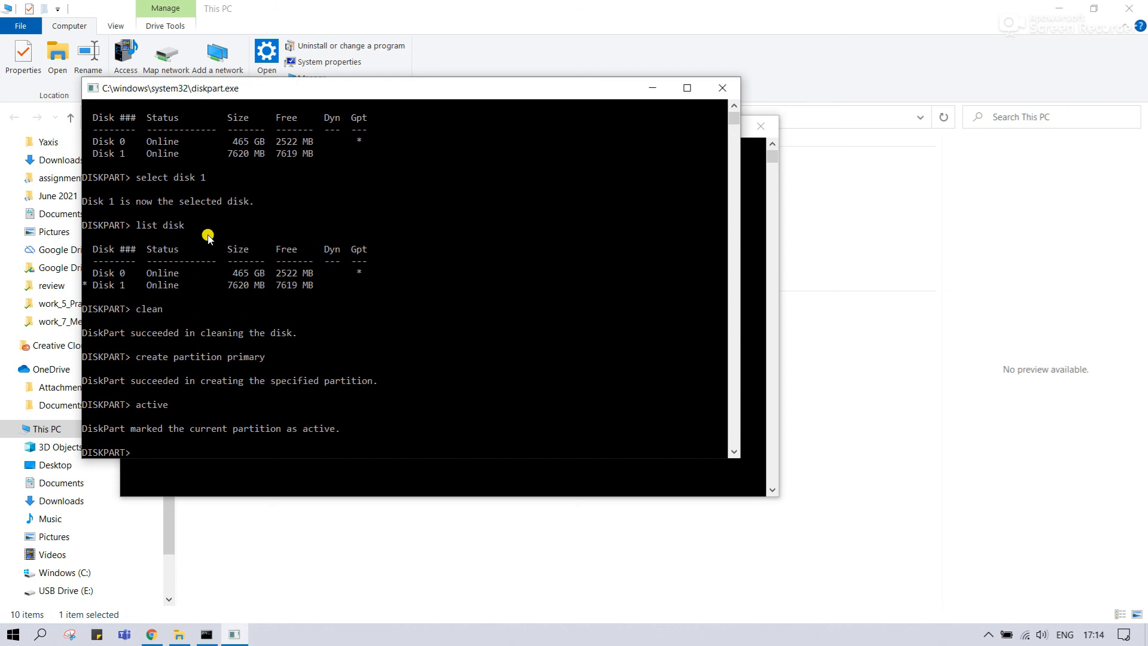
Quick-format the new partition with fs=fat32, and close the DiskPart and Command Prompt windows to return to This PC.
{"action": "type", "text": "format fs=fat32 quick"}
{"action": "key", "text": "Return"}
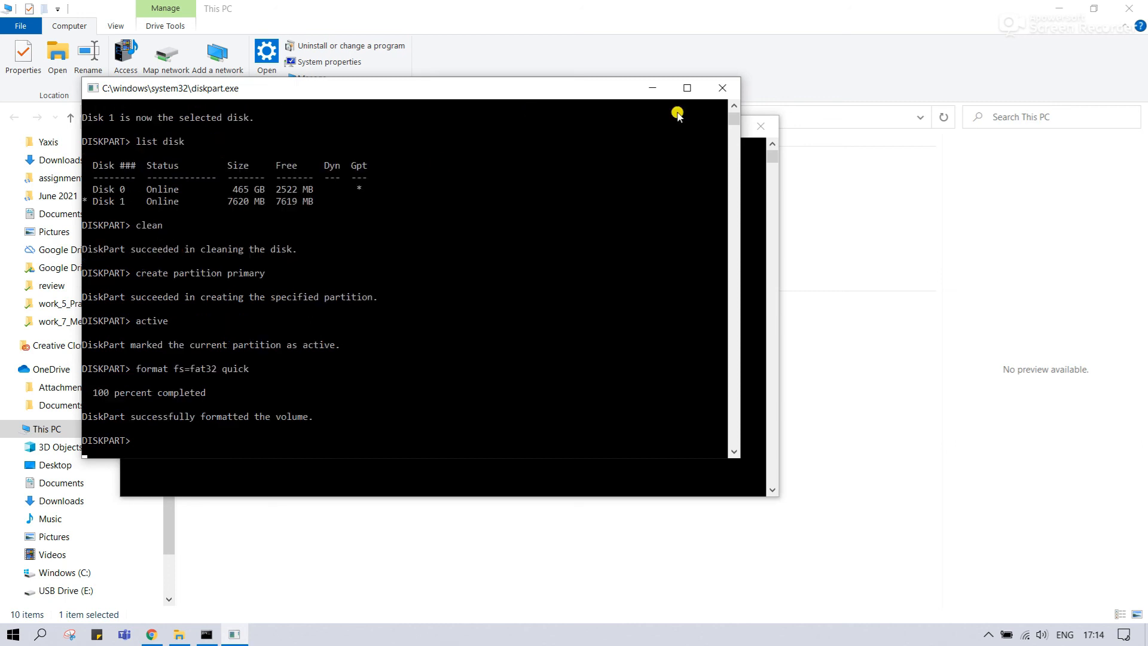
{"action": "key", "text": "Return"}
{"action": "left_click", "coordinate": [720, 90]}
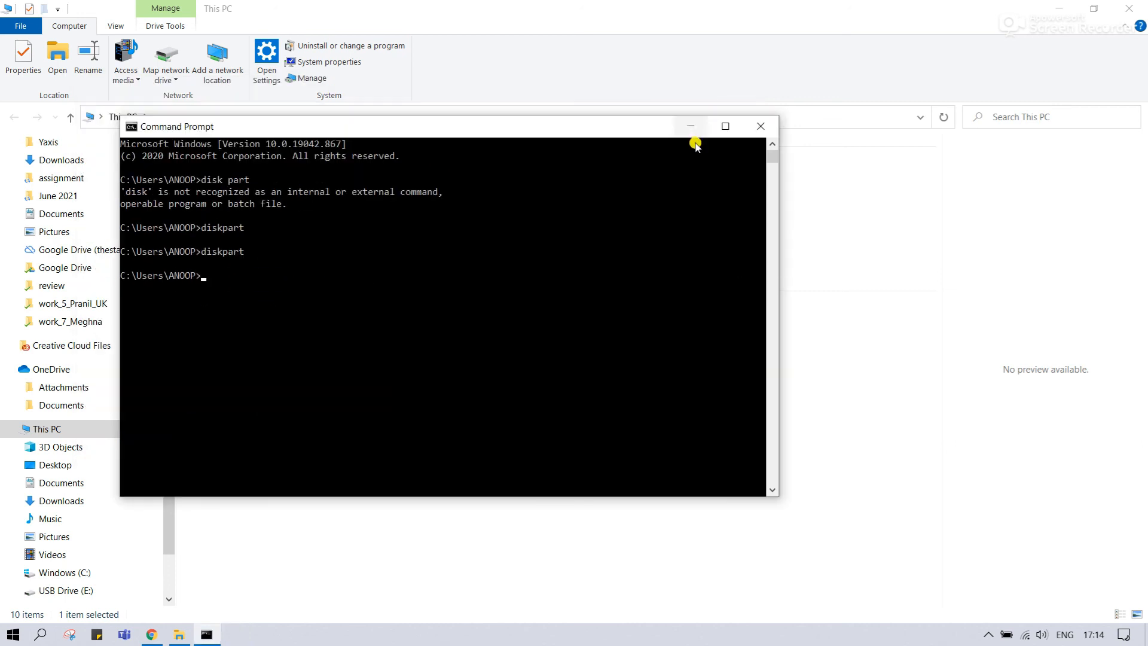
{"action": "left_click", "coordinate": [754, 124]}
{"action": "left_click", "coordinate": [617, 364]}
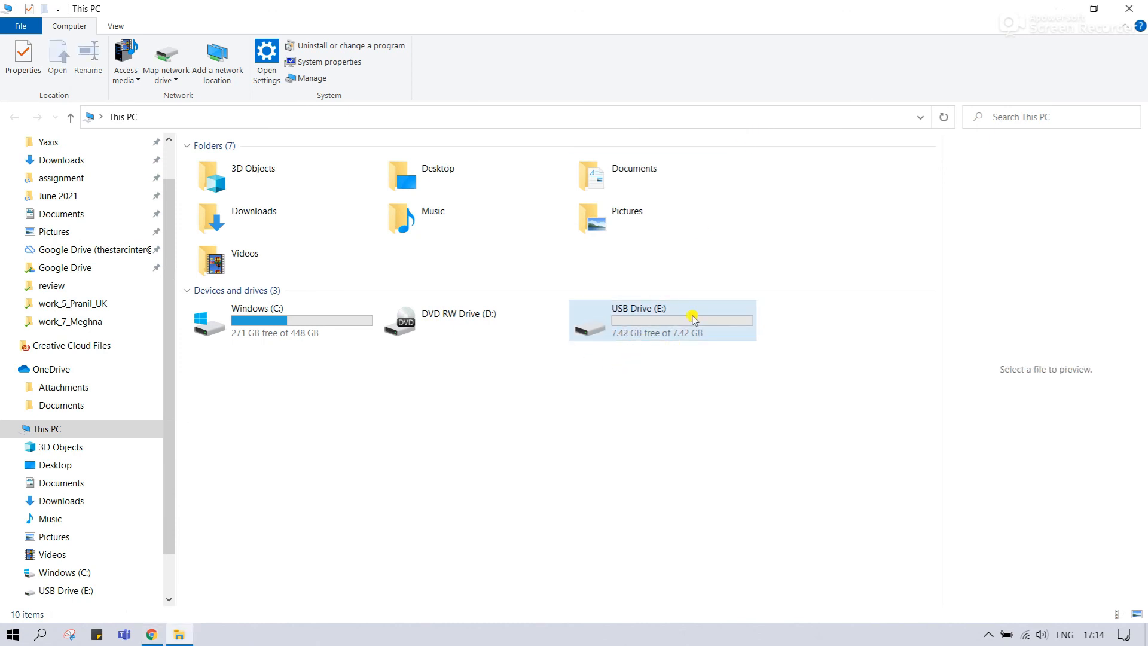